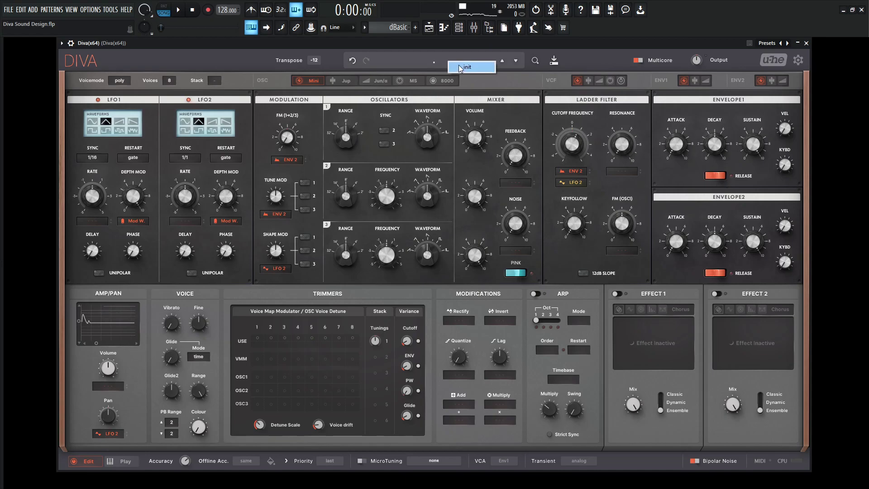
Step: Set the synth's transpose to 12
click(317, 63)
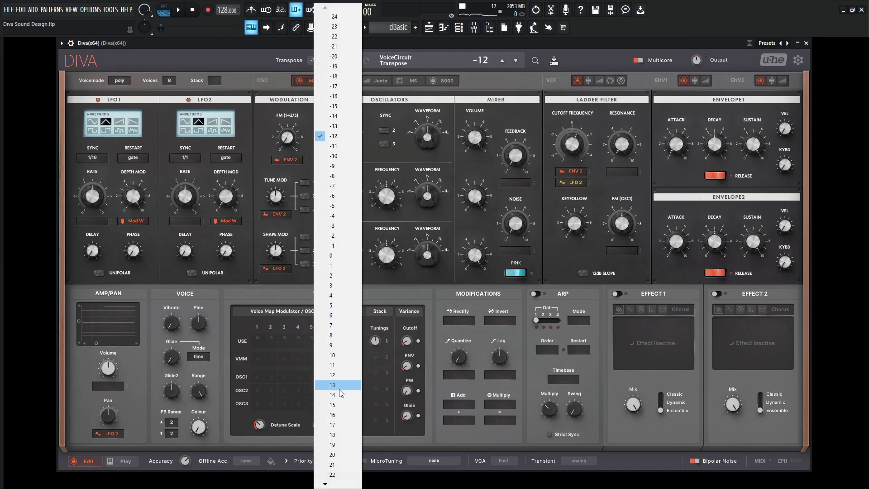
click(337, 376)
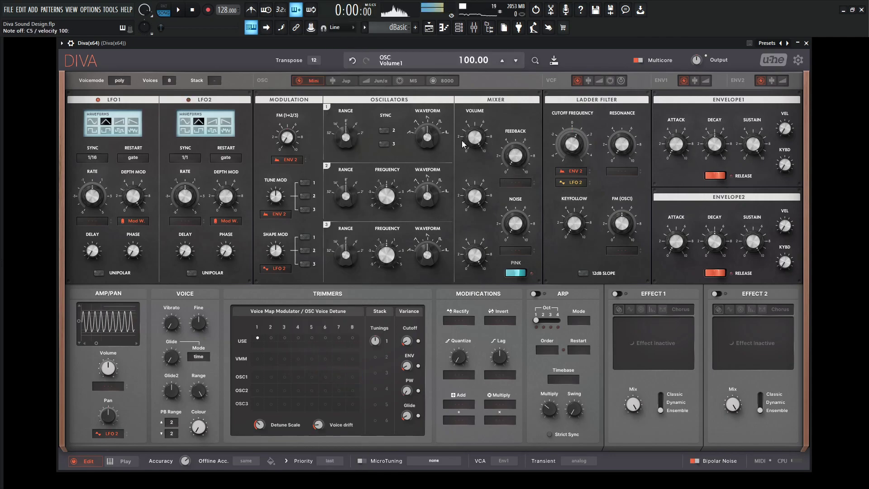
Step: Set oscillator 2's volume to 84, and tune oscillator 3 to 12.00 with a different waveform
drag(473, 194, 481, 327)
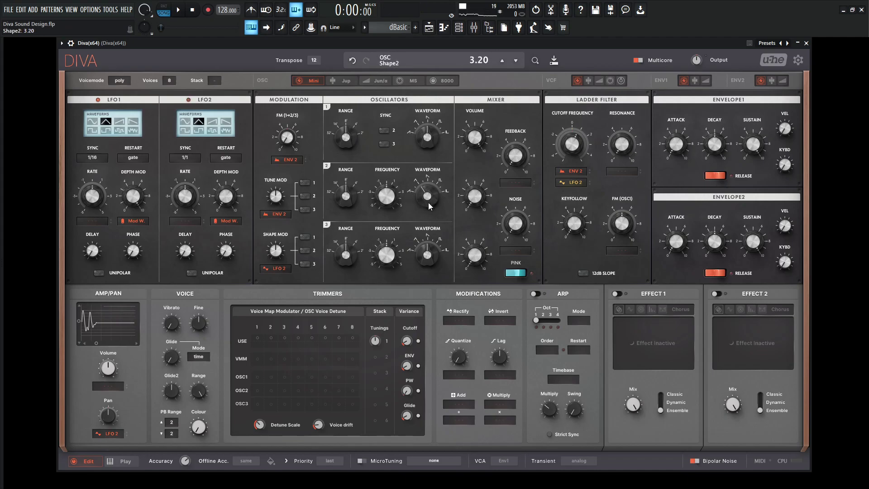
drag(471, 205, 480, 187)
drag(347, 257, 353, 223)
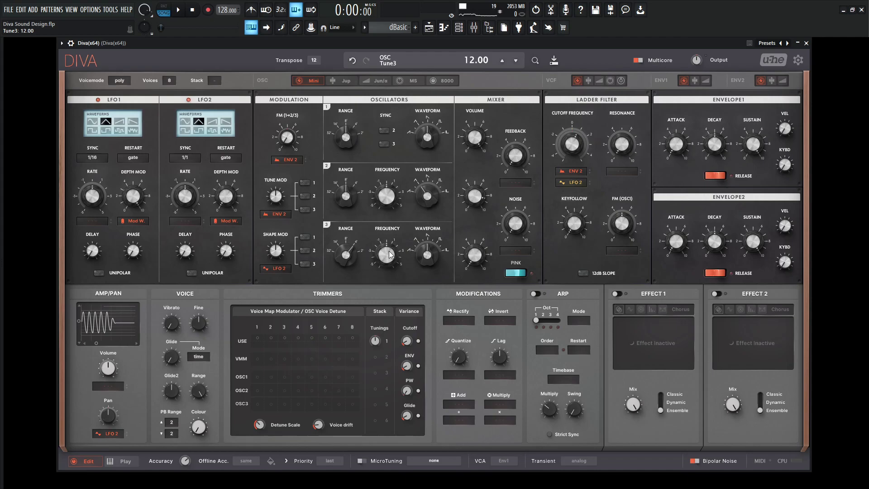
drag(429, 254, 476, 253)
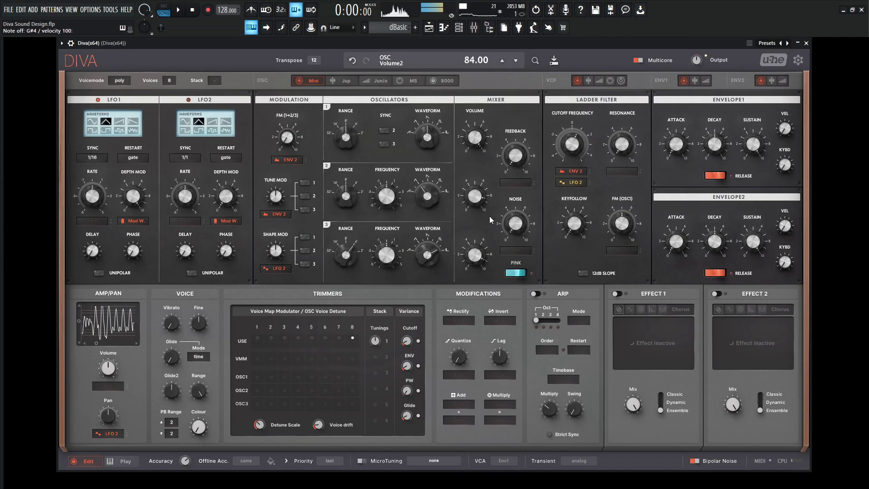
Step: Switch both envelopes to the analogue model and shape envelope 2 with minimum sustain and a slightly shorter decay
click(695, 80)
click(771, 80)
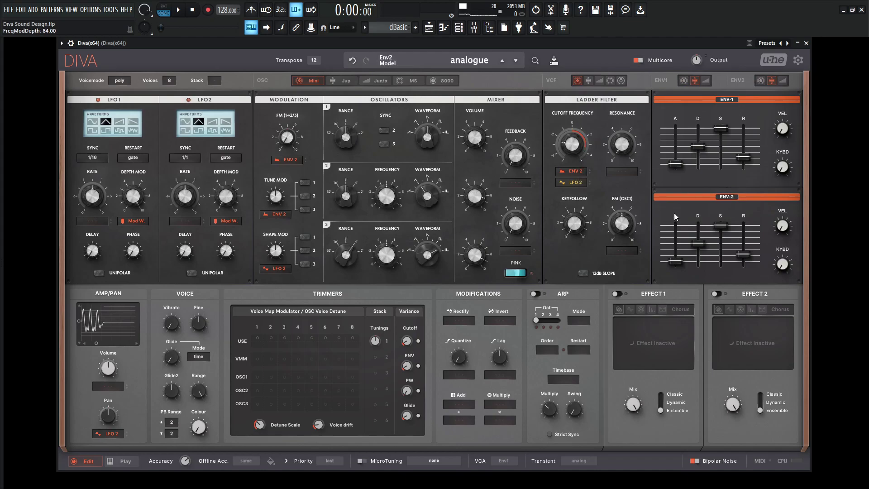
drag(721, 226, 732, 321)
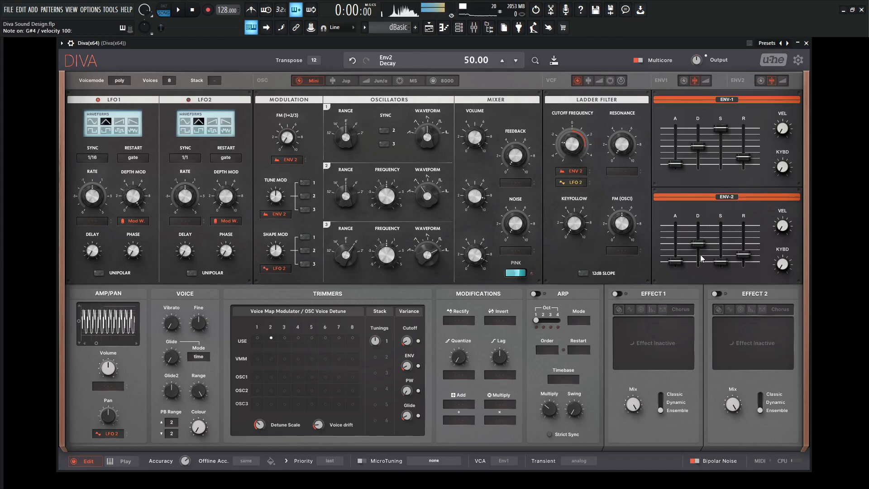
drag(699, 245, 702, 253)
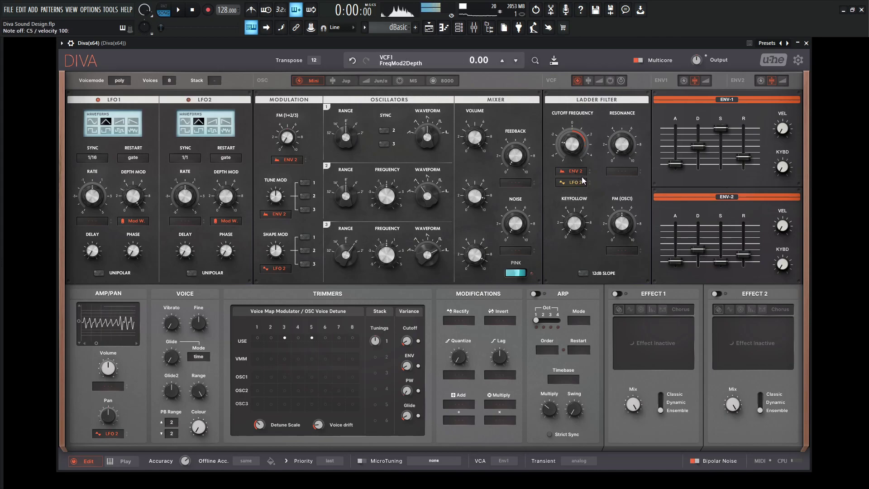
Step: Enable the arpeggiator with a 1/16 timebase and start playback to audition it
click(535, 293)
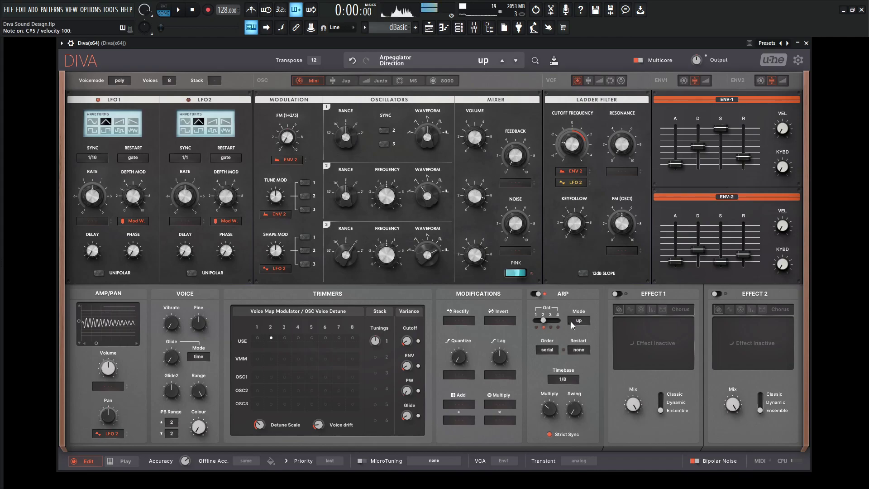
click(563, 380)
click(573, 399)
key(space)
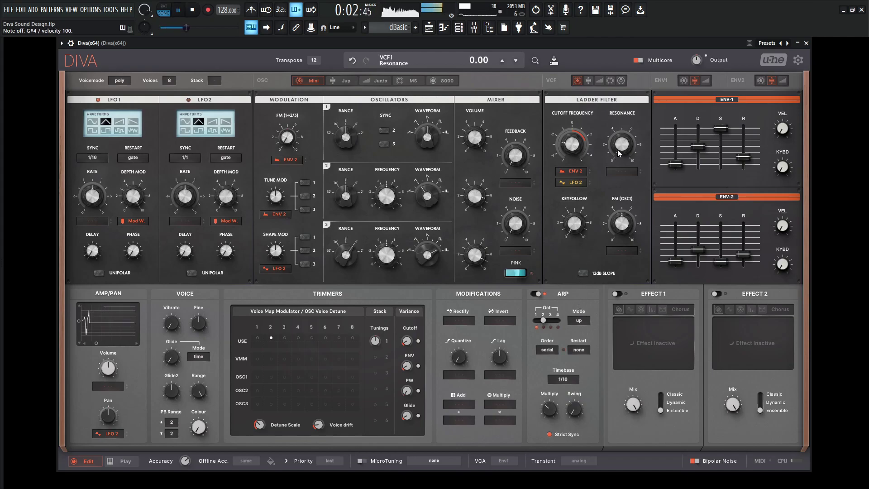
Step: Set envelope 1's sustain to 0 and shorten its decay slightly while auditioning the arpeggio
drag(722, 132, 721, 167)
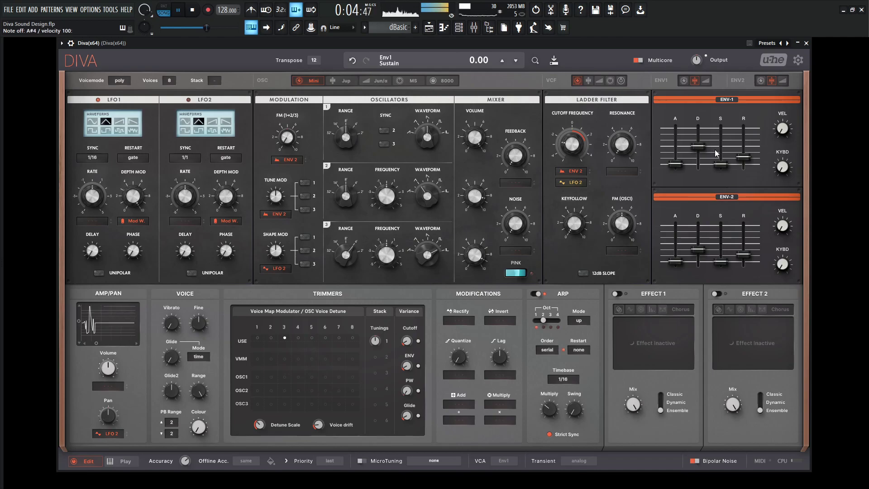
key(space)
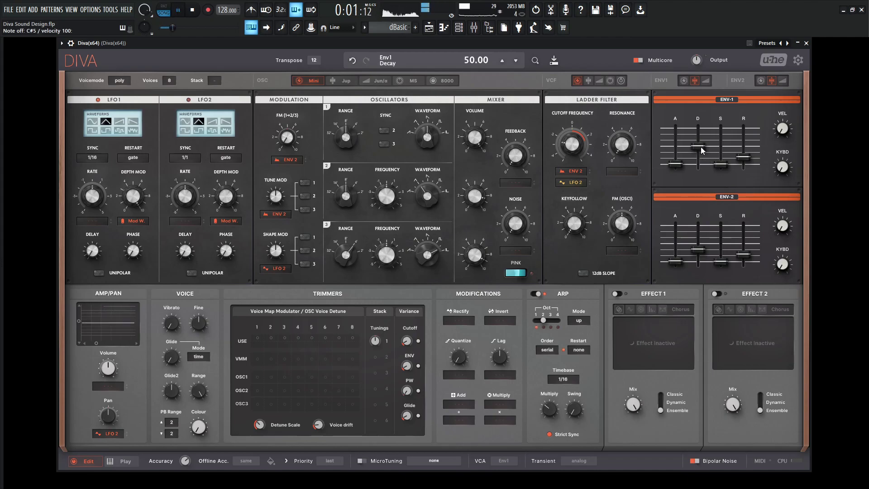
mouse_move(699, 147)
mouse_down()
mouse_move(704, 157)
mouse_move(700, 148)
mouse_up()
key(space)
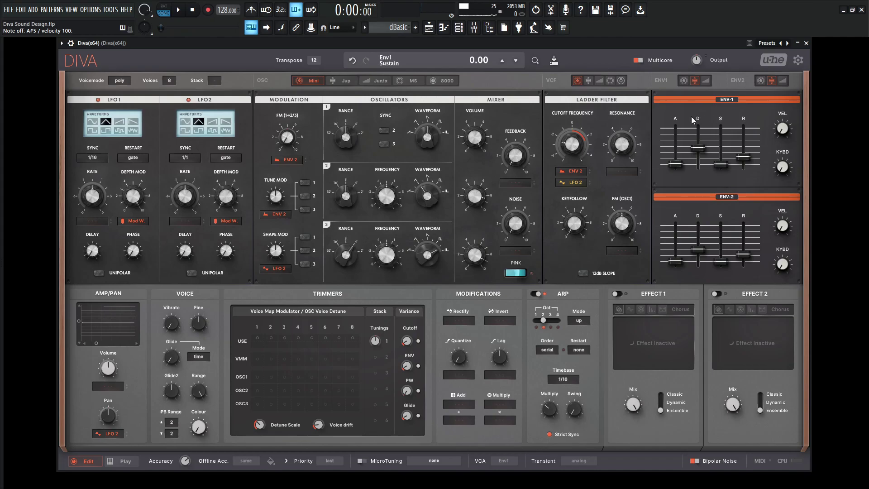
Step: Switch envelope 1 to the model with the S-Curve option, enable S-Curve, and raise its decay slightly
click(705, 82)
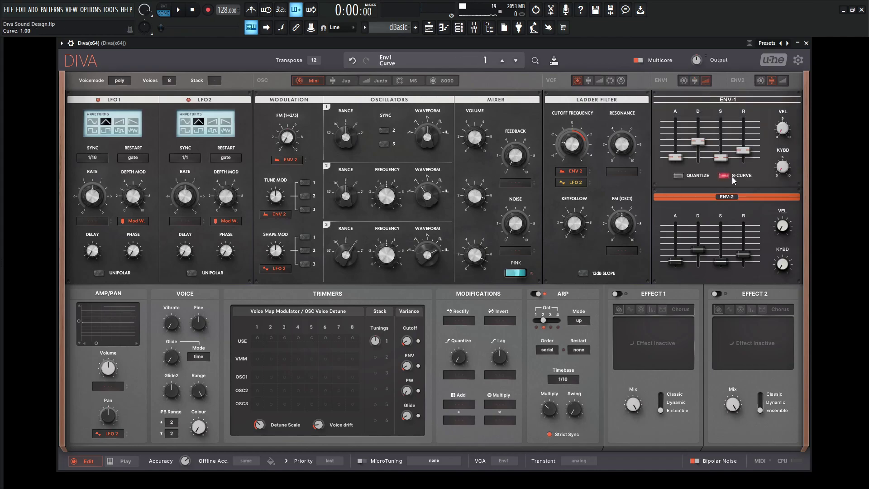
drag(701, 146, 702, 144)
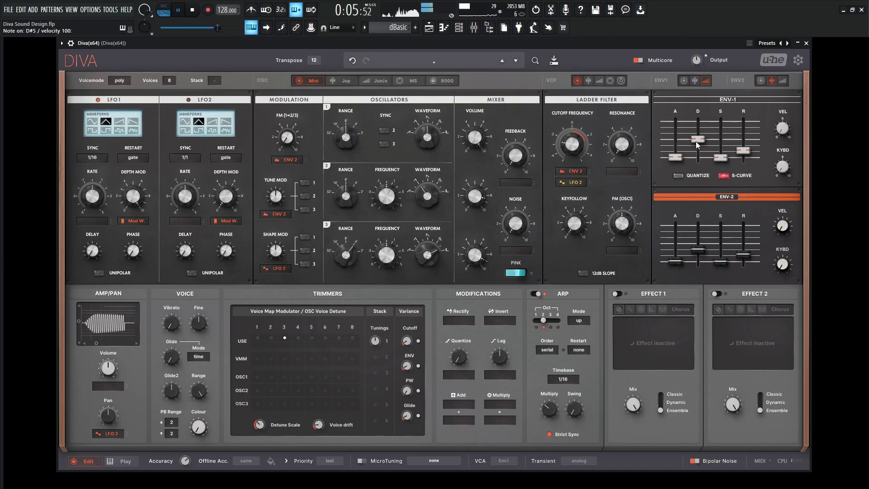
key(space)
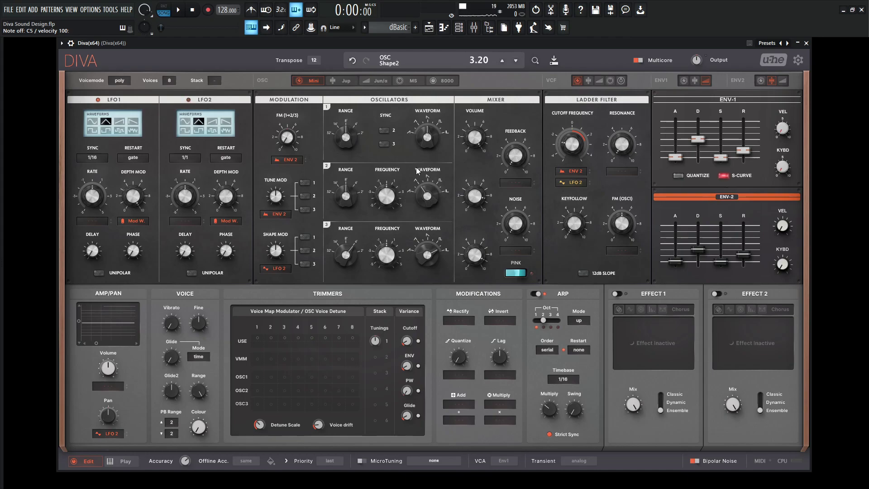
Step: Detune oscillator 2's frequency to 0.27 and oscillator 3's frequency to 11.70
key(q)
click(387, 202)
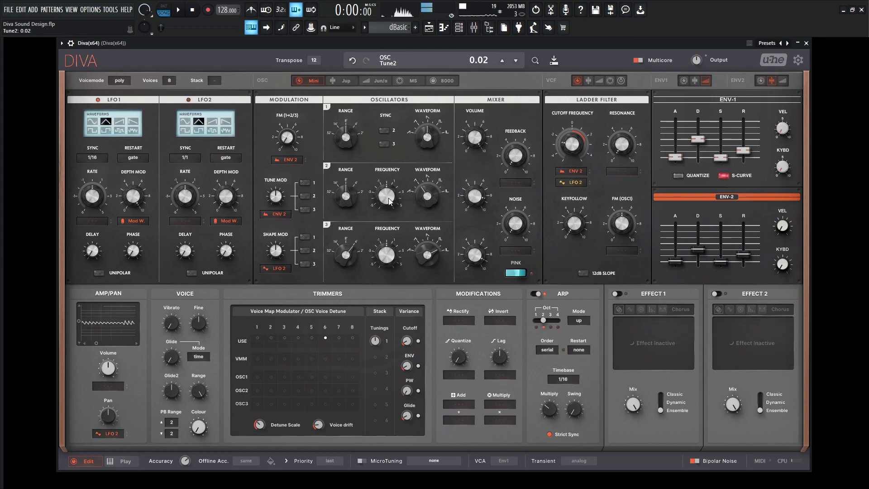
drag(390, 199, 392, 190)
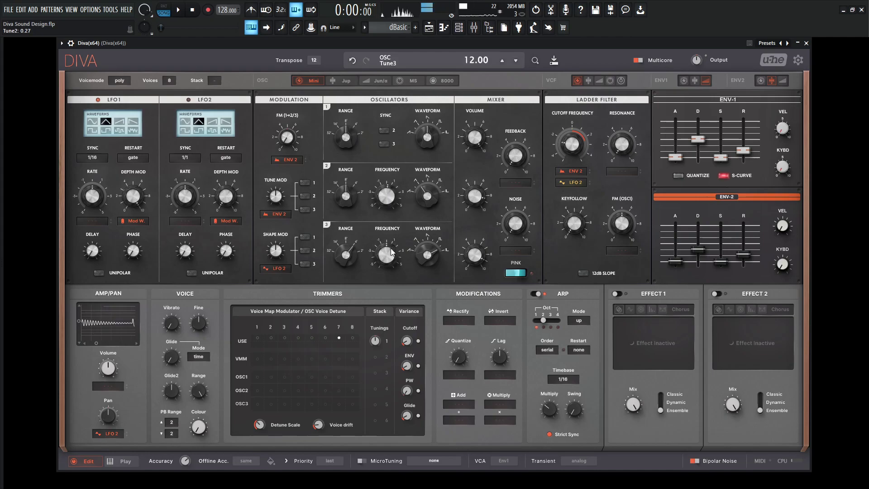
drag(392, 253, 390, 261)
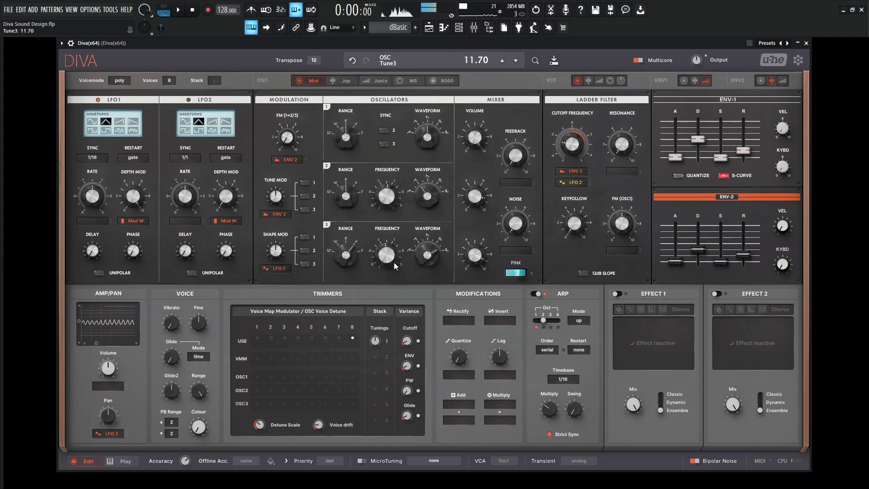
Step: Turn on the Chorus in effect 1 and adjust its depth and mix while auditioning the sound
click(617, 294)
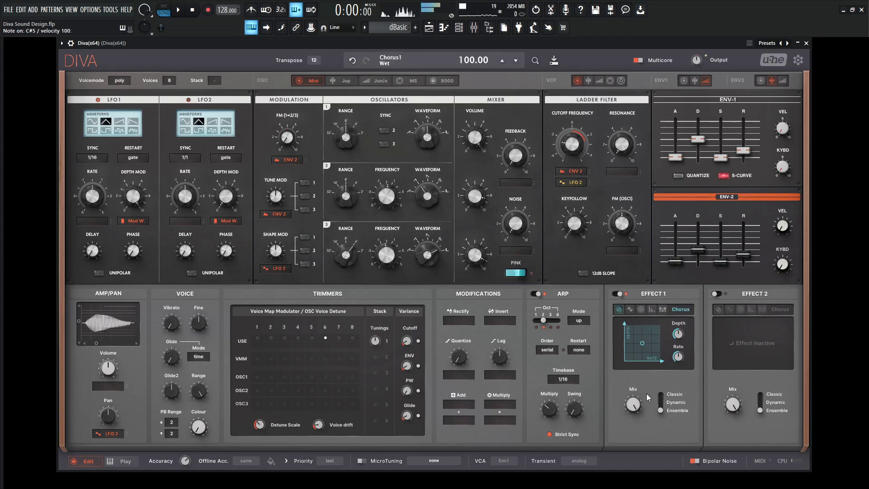
drag(679, 336, 682, 331)
drag(682, 369, 675, 332)
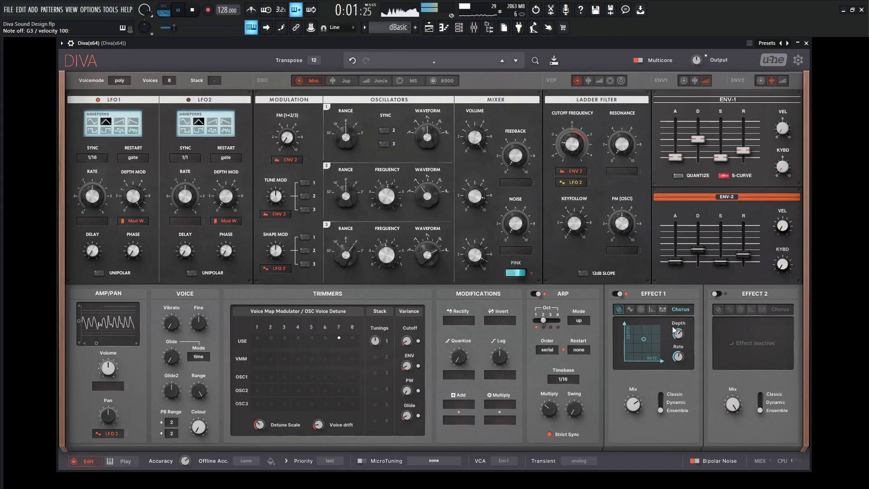
key(space)
Step: Turn on effect 2 as a Delay with the center volume at 20.50, and play notes to test it
click(717, 293)
click(752, 309)
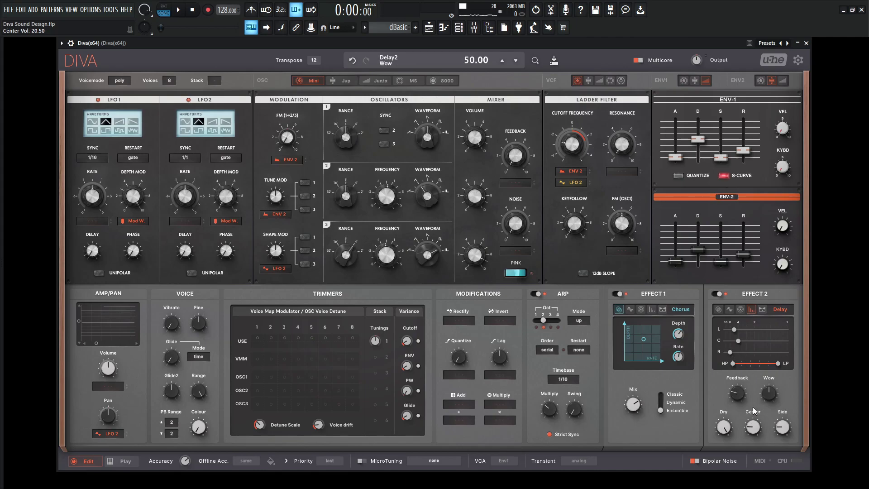
key(2)
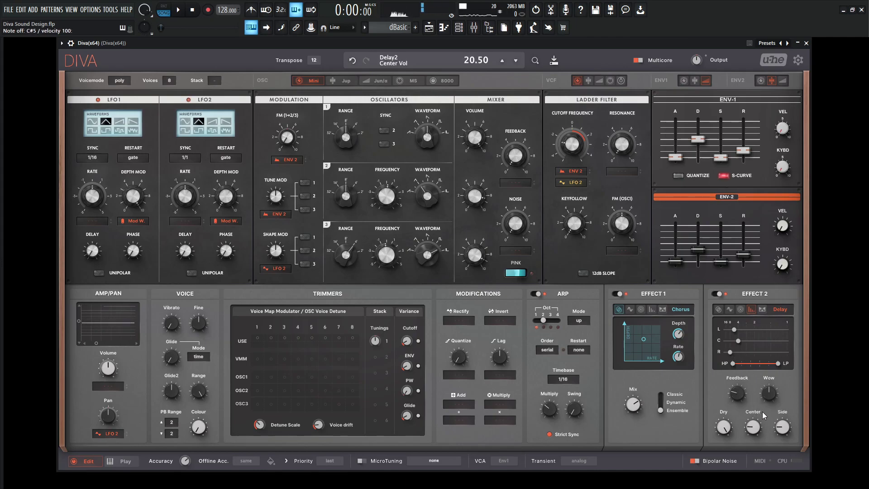
key(s)
key(b)
key(h)
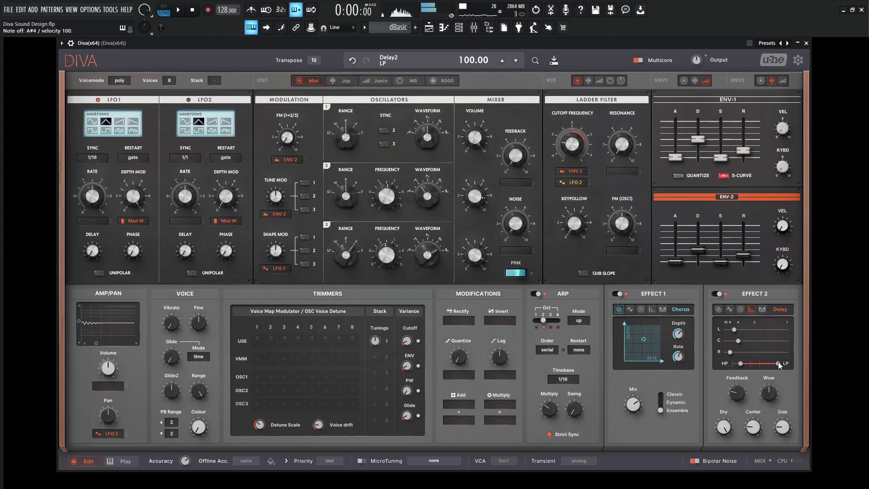
Step: Set the delay's low-pass to 65 and adjust its high-pass, and set the cutoff's envelope modulation depth to 74
drag(778, 364, 773, 363)
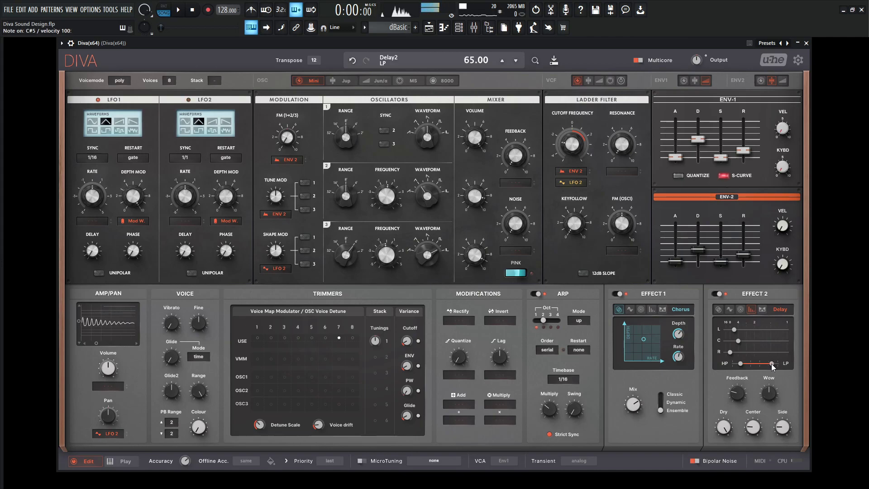
click(741, 364)
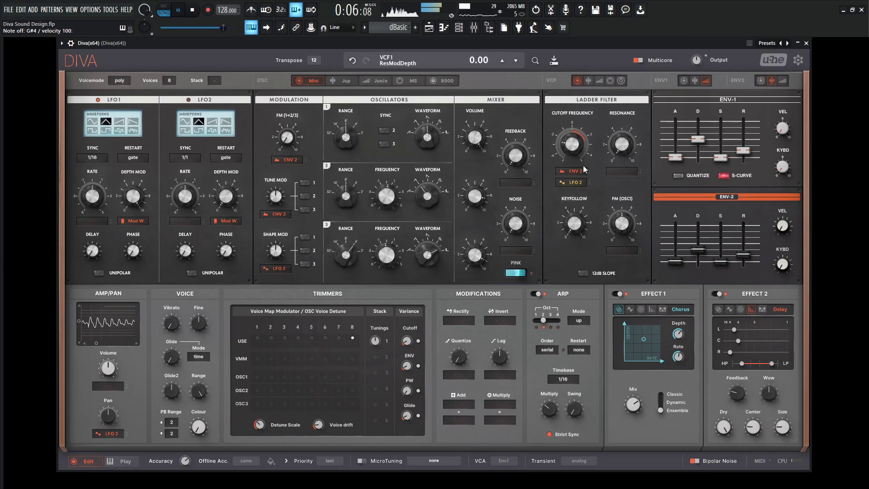
scroll(578, 170, up, 3)
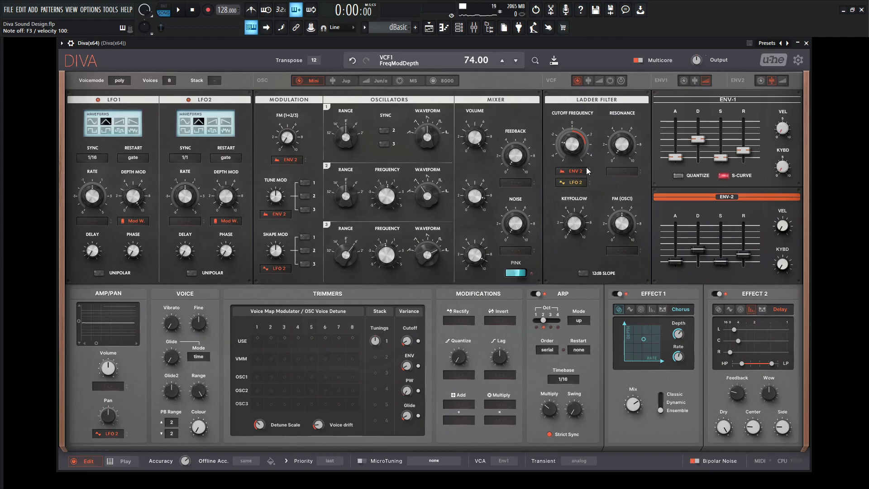
Step: Open Pre 1973 on the Diva mixer track, set its low shelf frequency to 108 Hz, and adjust the low shelf gain
key(F9)
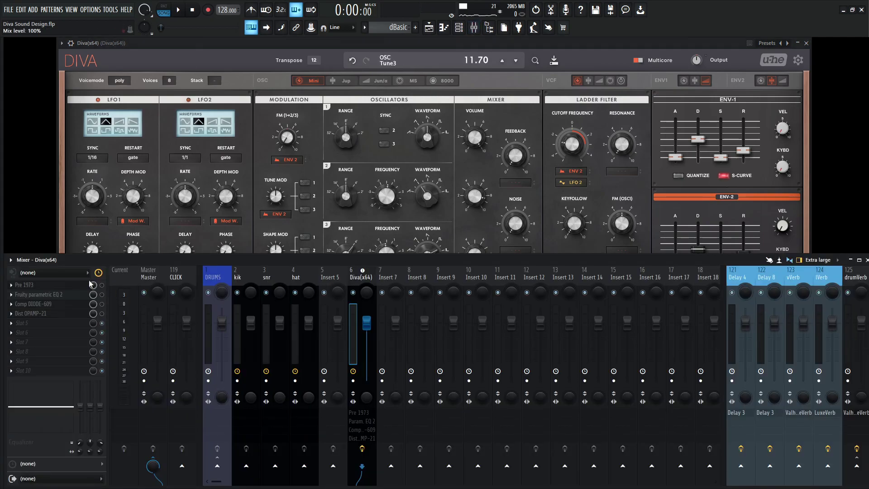
click(63, 285)
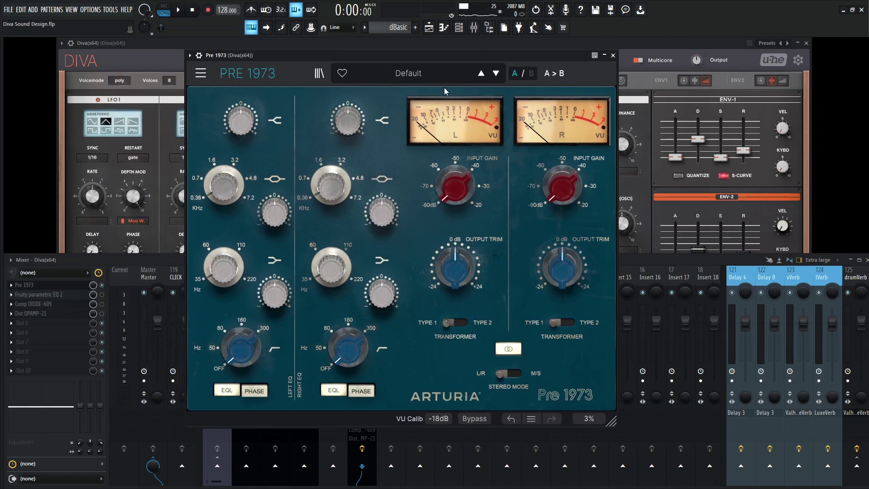
drag(224, 268, 224, 254)
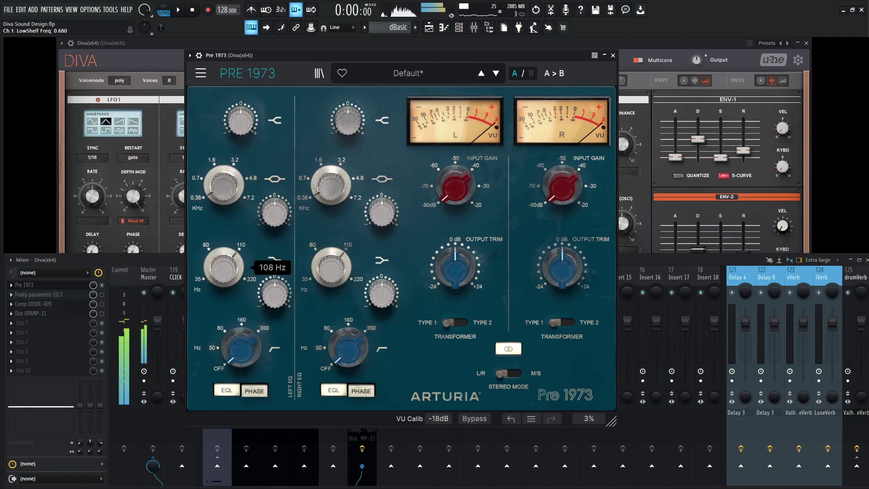
drag(274, 294, 226, 257)
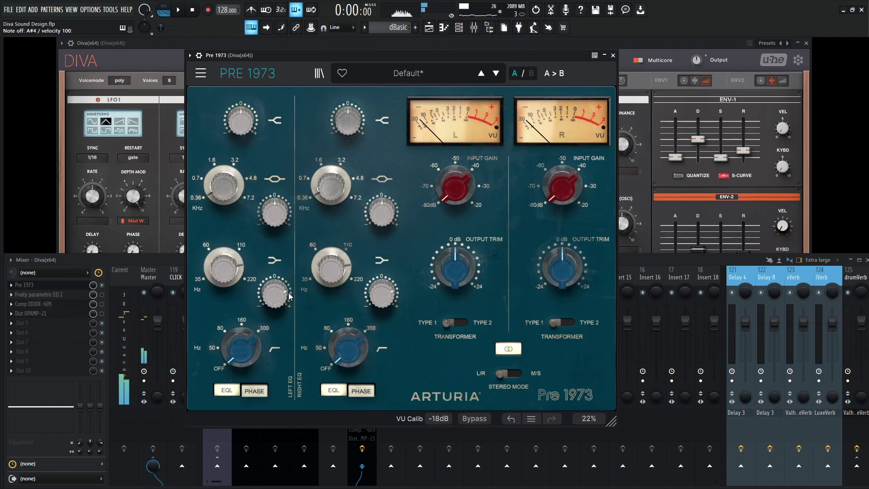
drag(286, 295, 277, 299)
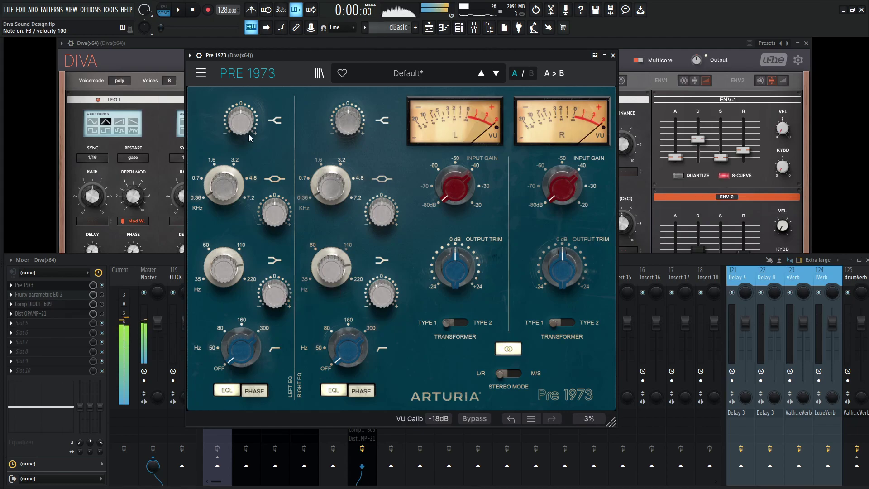
Step: Raise the Pre 1973's high shelf slightly, set its high-pass filter to about 80 Hz during playback, and close the plugin
drag(248, 129, 248, 120)
key(space)
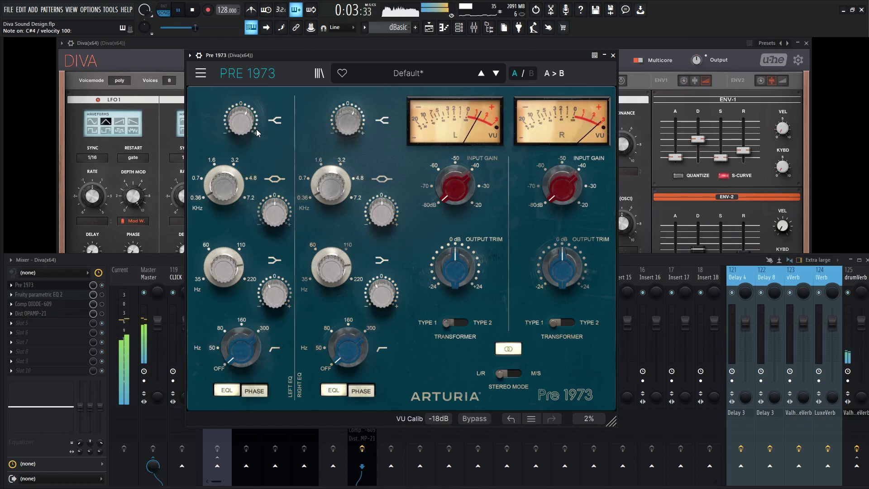
drag(244, 351, 248, 347)
key(space)
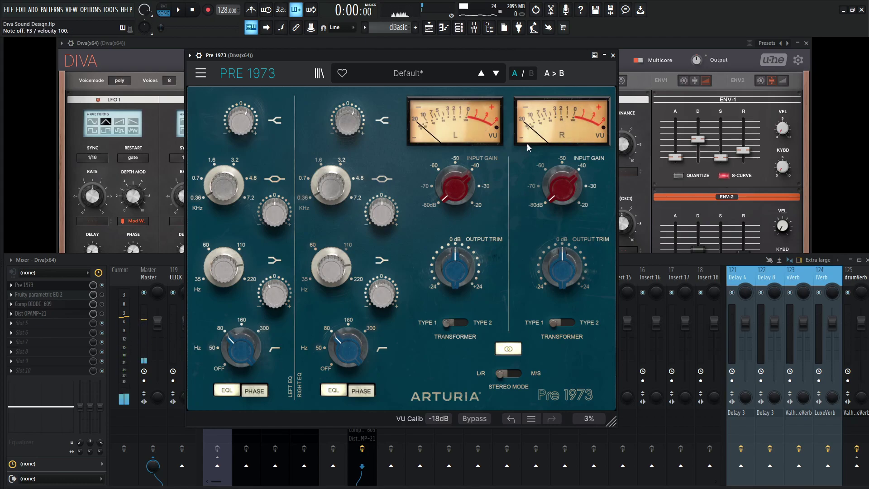
click(613, 55)
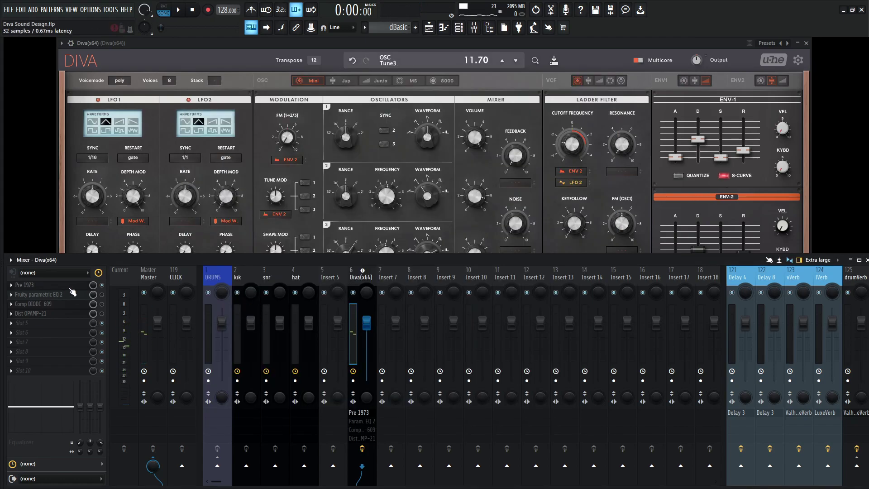
Step: Enable and open Comp DIODE-609 on the Diva mixer track, and set its compression ratio to 4:1
click(101, 304)
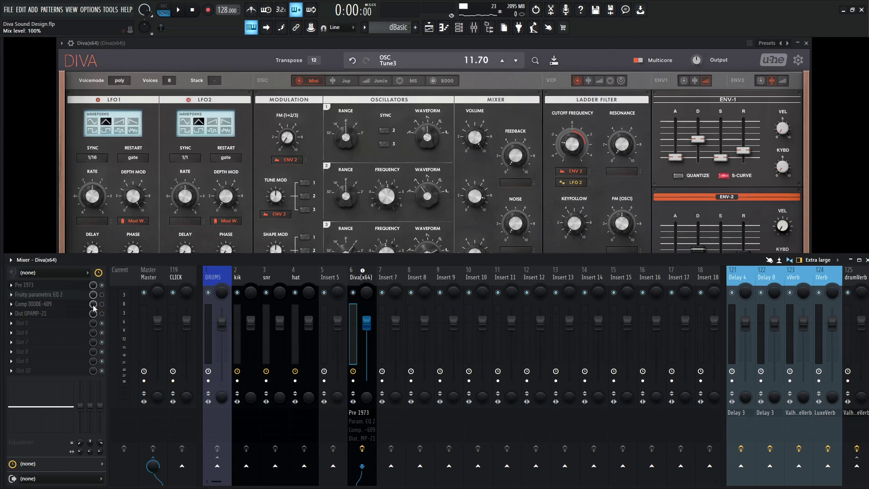
click(73, 307)
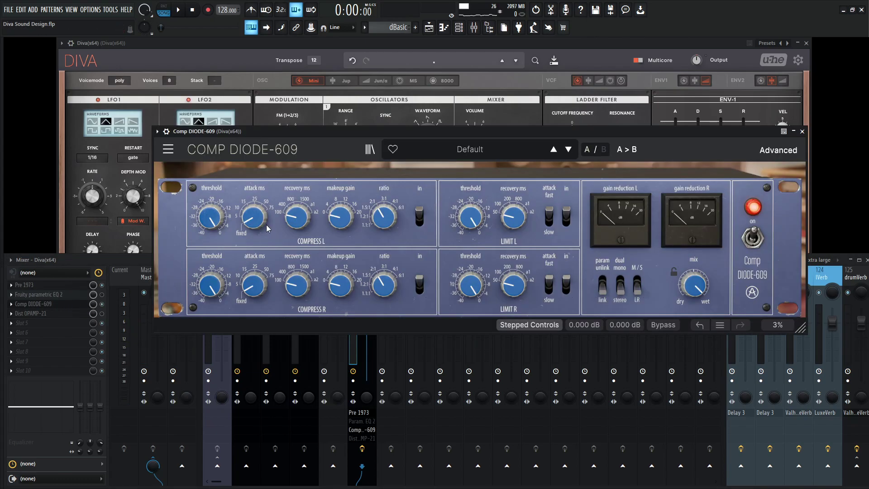
click(167, 150)
click(325, 201)
drag(370, 222, 370, 209)
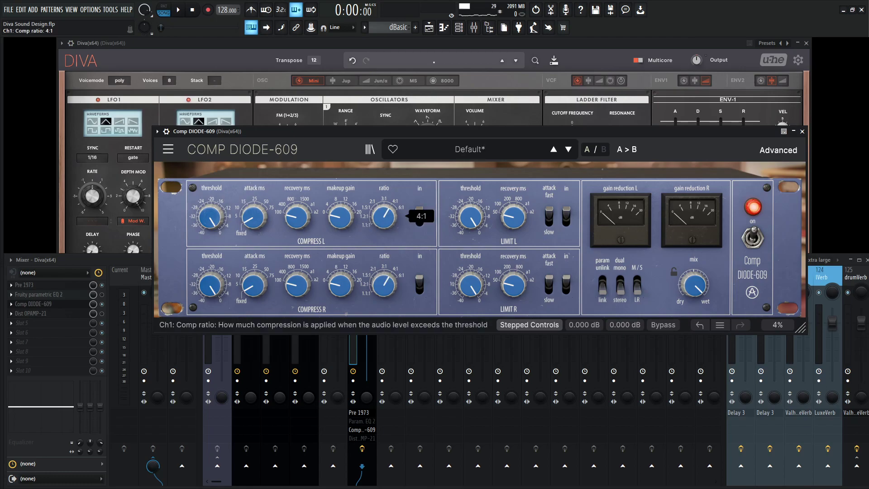
Step: Adjust the compressor's threshold, raise its makeup gain slightly, and play notes to test it
drag(210, 217, 210, 209)
drag(340, 217, 340, 212)
key(s)
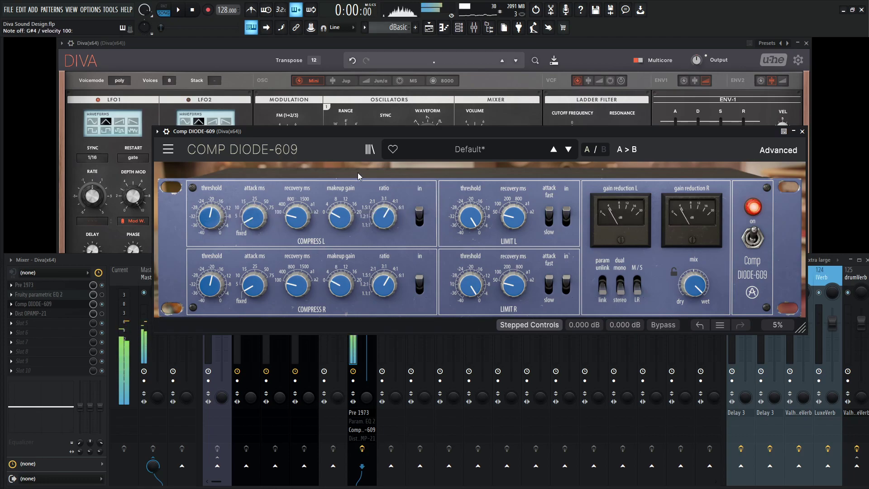
Step: Set the compressor's attack to about 25 ms and adjust its recovery, play the beat, and close the plugin
drag(253, 217, 291, 220)
key(space)
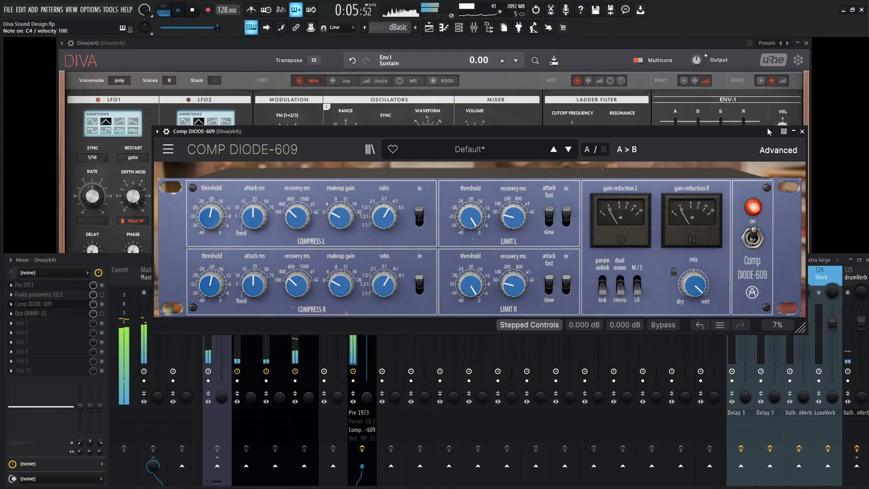
click(802, 131)
key(space)
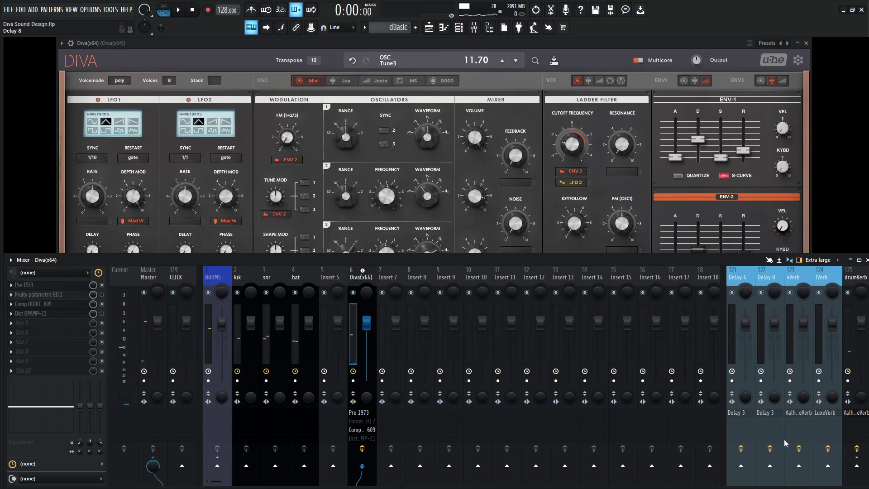
Step: Route the Diva mixer track to the vVerb send at about 45% and play the beat to hear it
click(800, 469)
drag(800, 468, 800, 473)
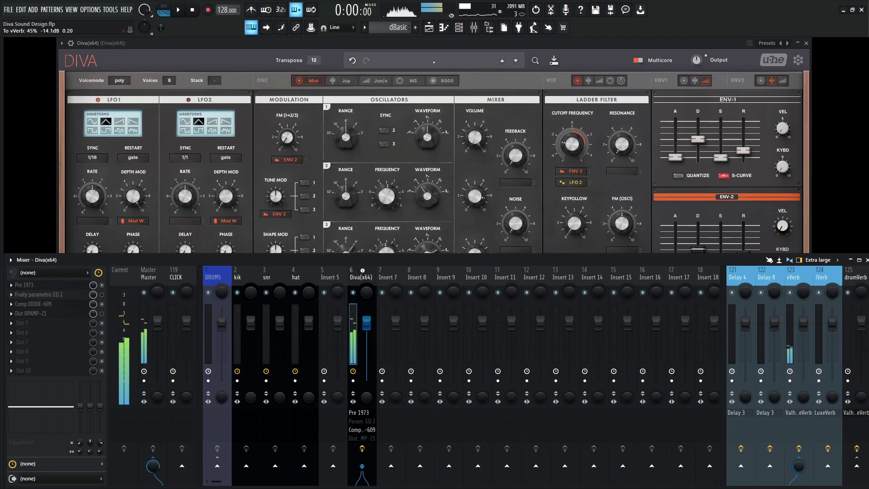
key(space)
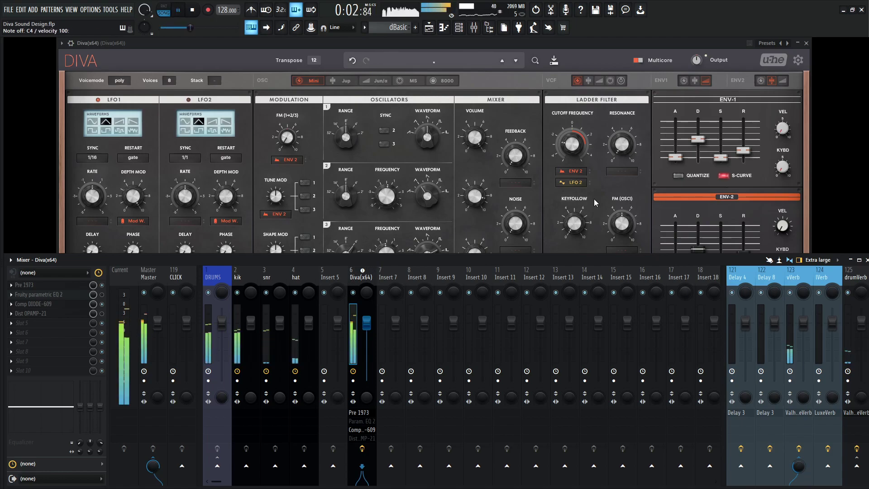
Step: Bring Diva to the front, slightly lengthen envelope 1's decay, and sweep the ladder filter's cutoff during playback
click(614, 49)
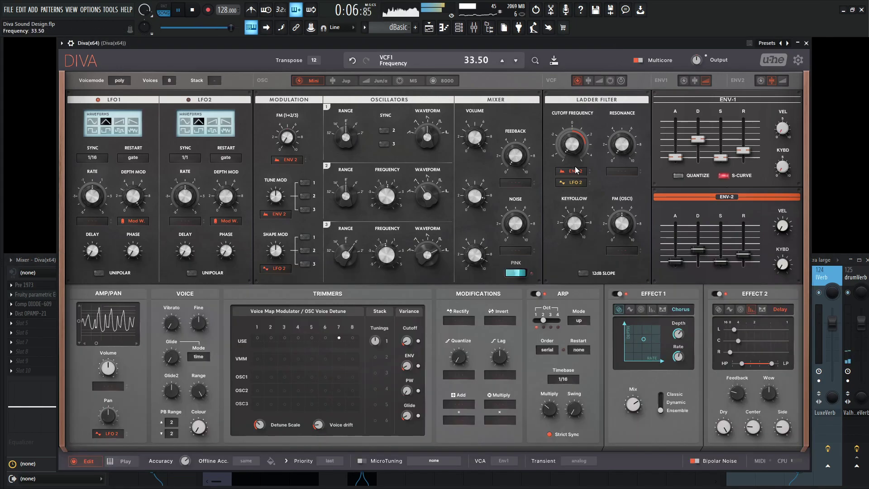
drag(578, 174, 575, 156)
drag(697, 139, 697, 138)
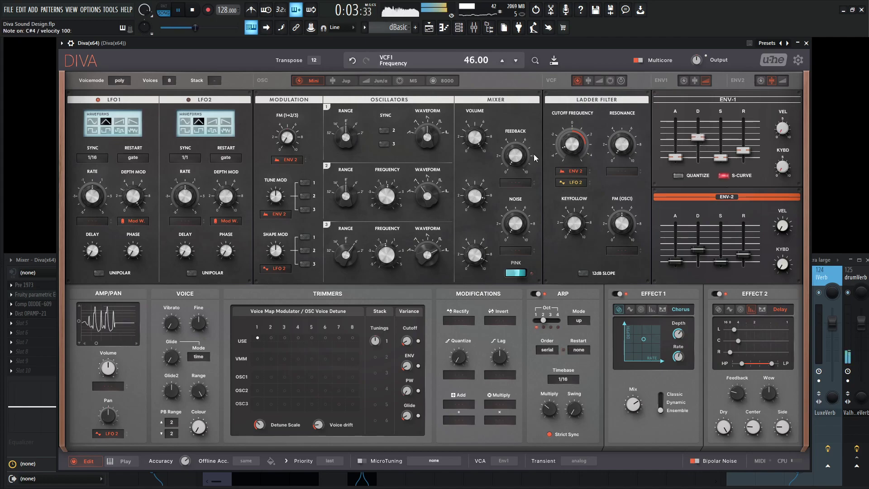
drag(574, 149, 596, 153)
key(space)
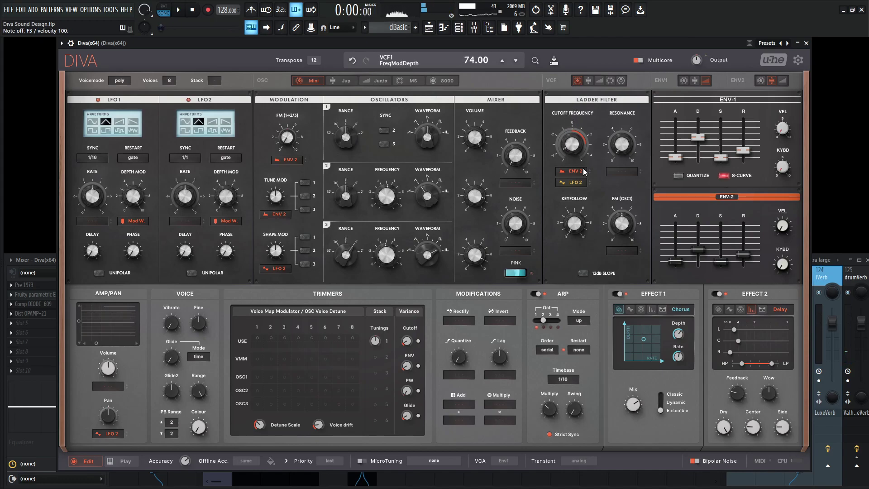
Step: Switch envelope 2 to the same model as envelope 1, set its decay to 41.00, and play a note to test it
click(783, 80)
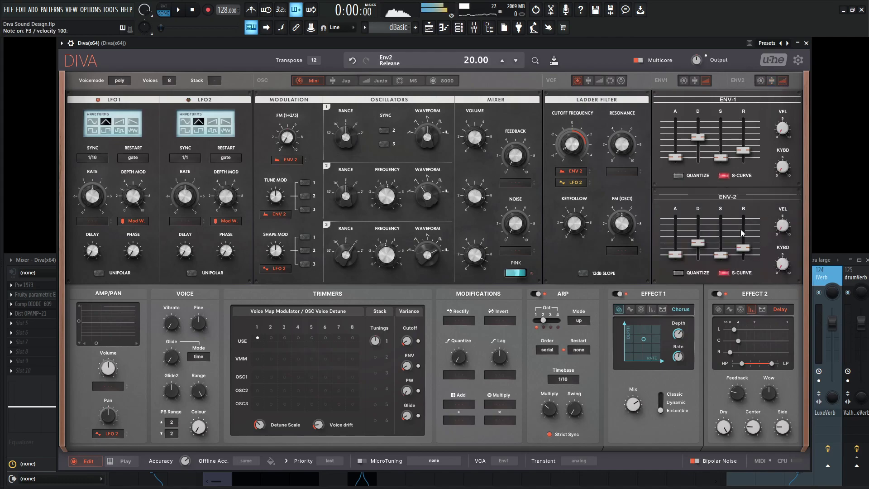
drag(701, 246, 702, 242)
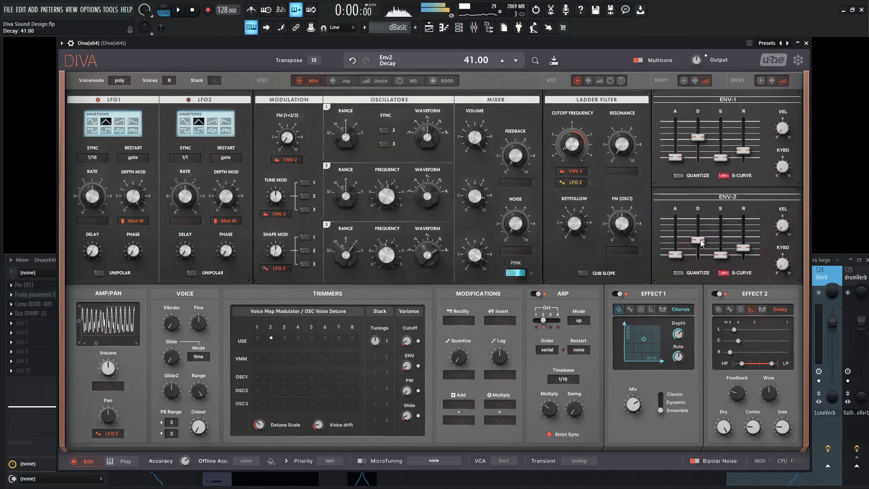
key(d)
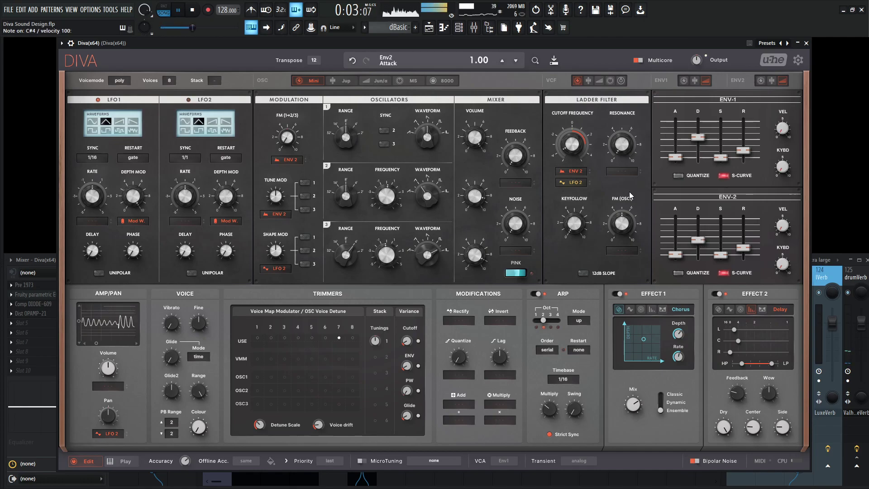
Step: Sweep the ladder filter's cutoff with the beat and with played notes, trying values such as 45.50 and 36.50
mouse_move(580, 162)
mouse_down()
mouse_move(577, 119)
mouse_move(579, 170)
mouse_up()
drag(619, 151, 576, 138)
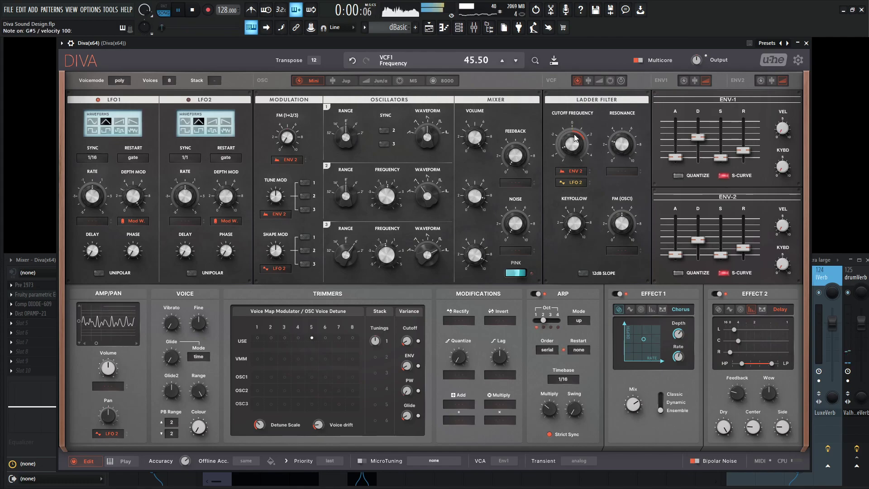
key(space)
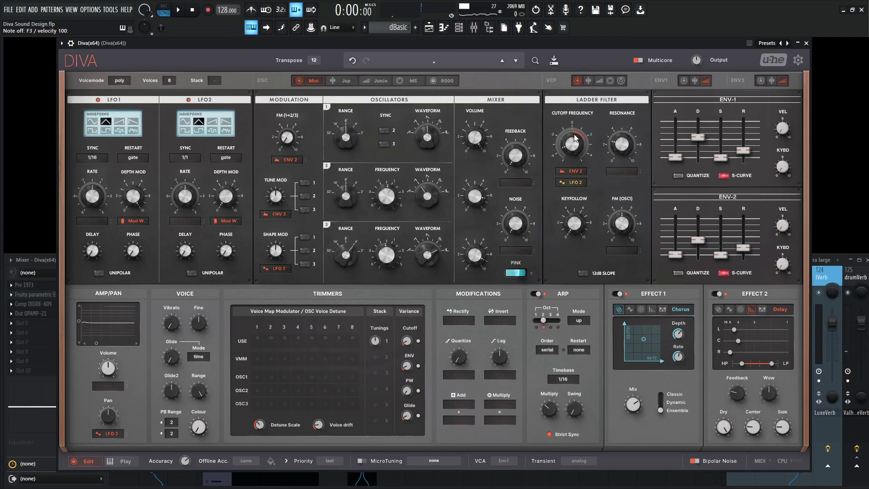
drag(577, 144, 577, 153)
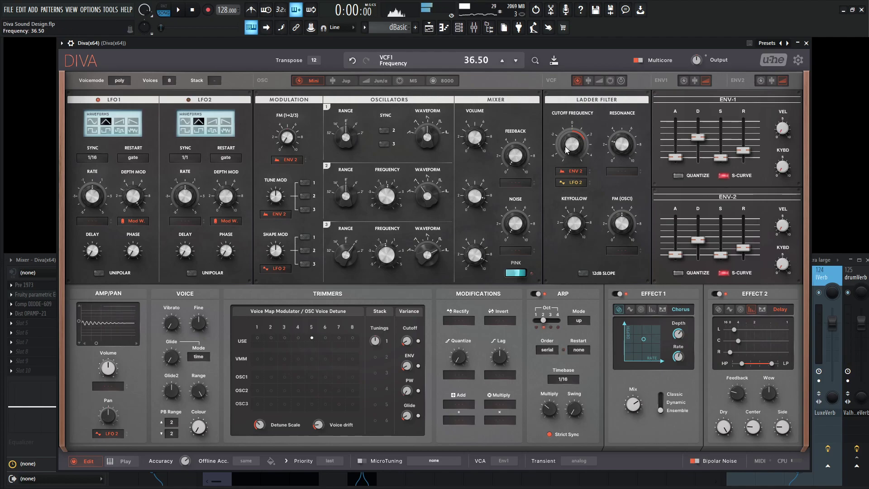
mouse_move(566, 150)
mouse_down()
mouse_move(567, 126)
mouse_move(572, 156)
mouse_up()
key(space)
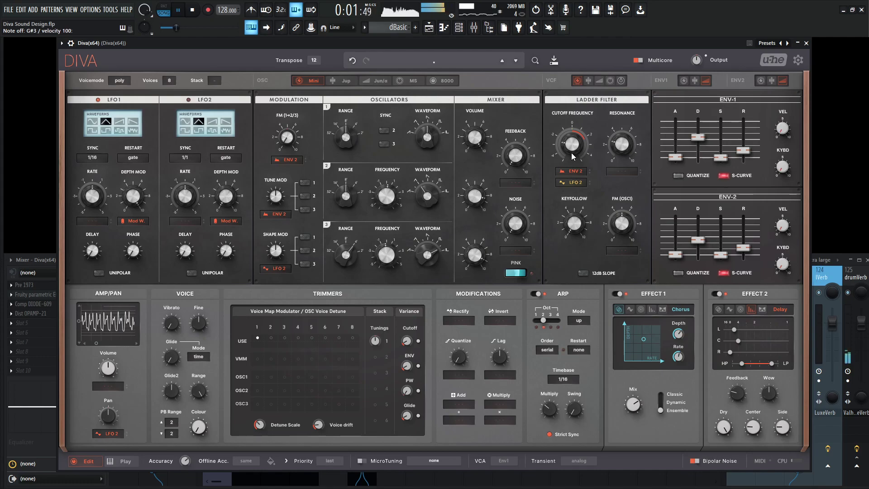
key(space)
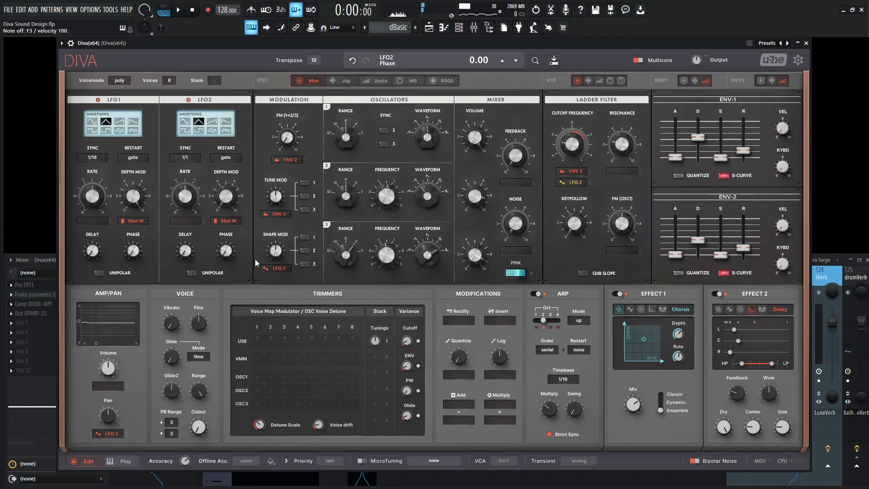
Step: Show the mixer, enable and open Dist OPAMP-21 on the Diva track, and start playback
key(F9)
click(102, 313)
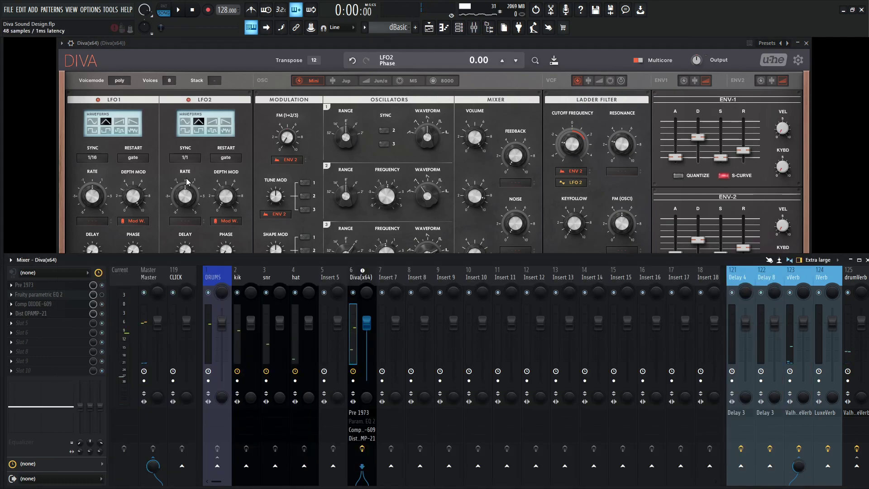
click(244, 121)
click(250, 130)
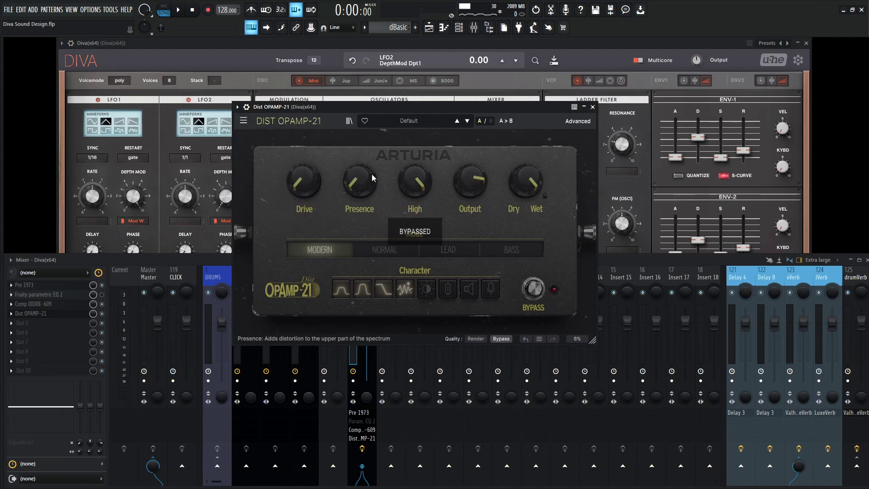
key(space)
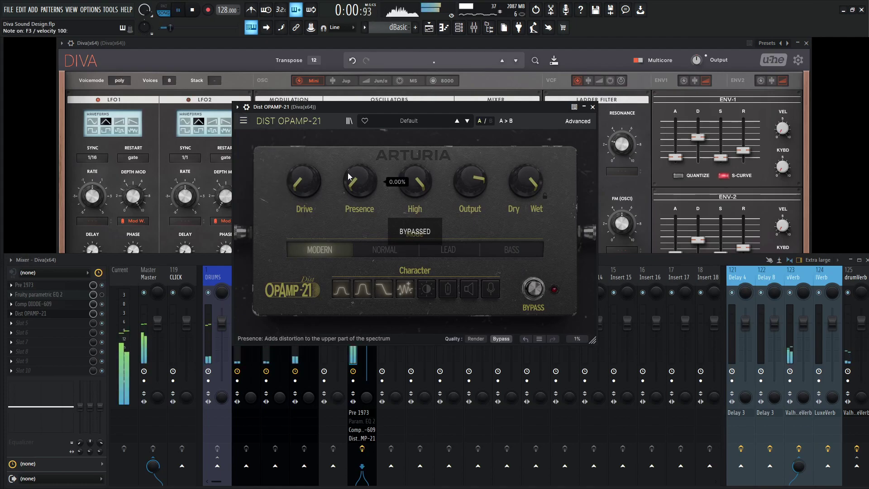
Step: Switch off the distortion's bypass, raise its drive slightly, and set its presence to about 11.6%
drag(312, 180, 312, 170)
drag(367, 187, 367, 171)
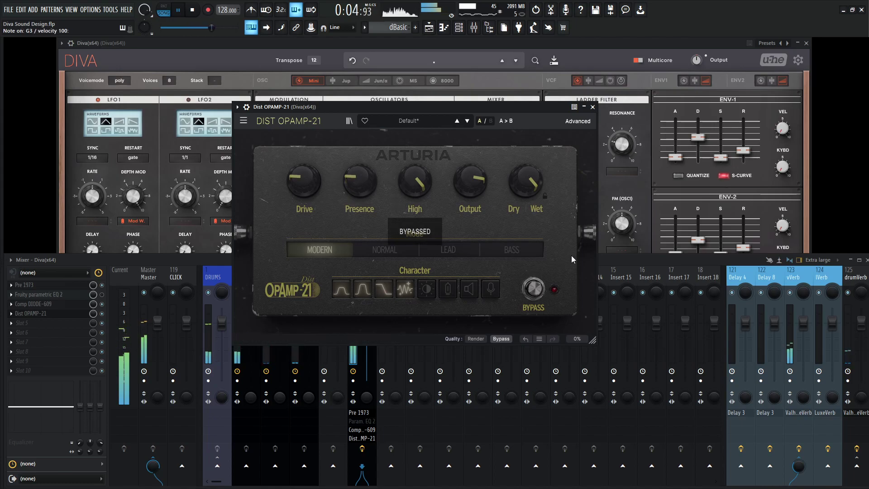
click(534, 288)
drag(304, 181, 304, 177)
mouse_move(359, 181)
mouse_down()
mouse_move(305, 189)
mouse_move(305, 180)
mouse_move(351, 180)
mouse_up()
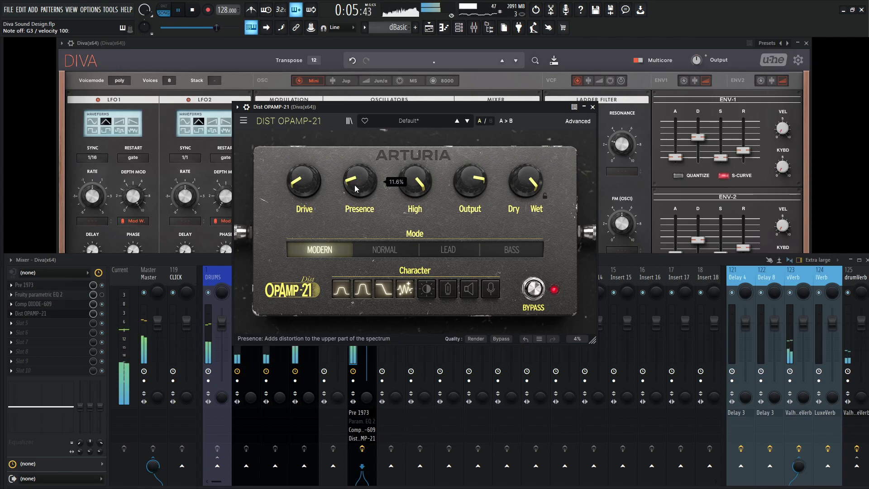
Step: Try the distortion's Bass and Modern modes during playback, and set its mode to Normal
click(511, 253)
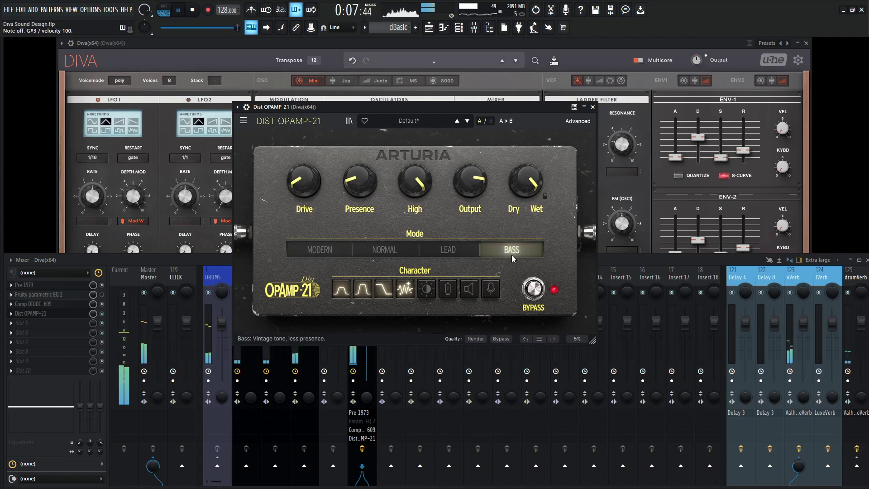
click(320, 250)
click(389, 252)
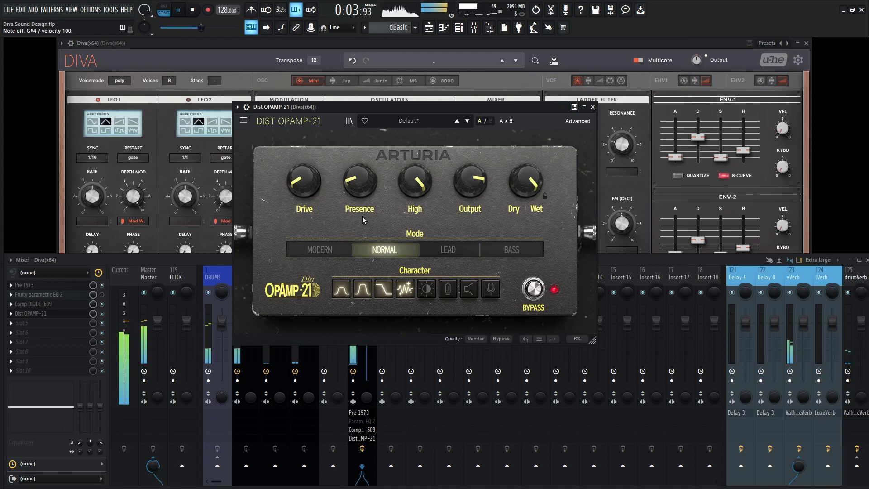
Step: Compare the sound with and without Dist OPAMP-21, leave it bypassed, and close the plugin during playback
click(535, 292)
click(535, 292)
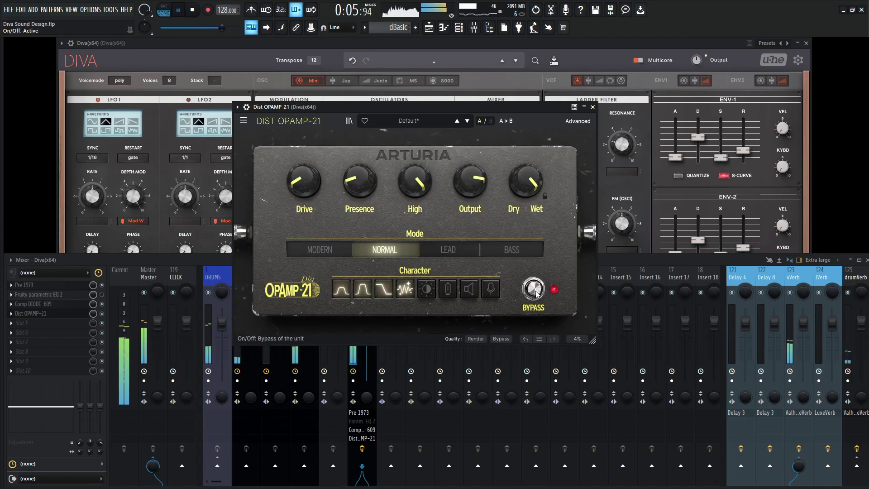
key(space)
click(534, 292)
key(space)
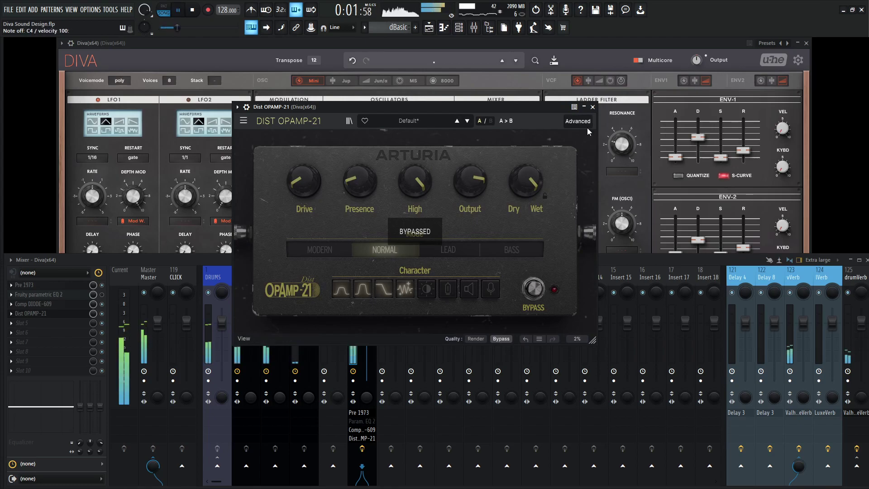
click(593, 106)
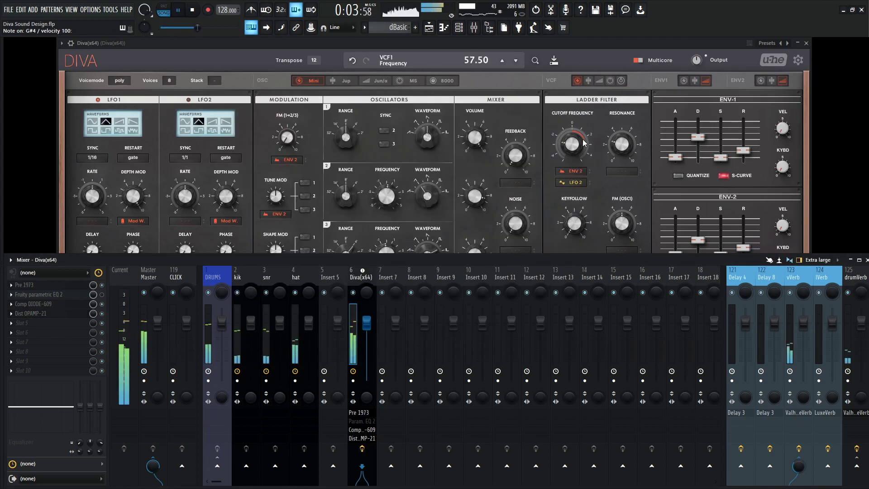
Step: Set Diva's ladder filter cutoff to 50.00, and fine-tune the oscillator frequencies, with oscillator 3 at 11.54
drag(572, 144, 575, 152)
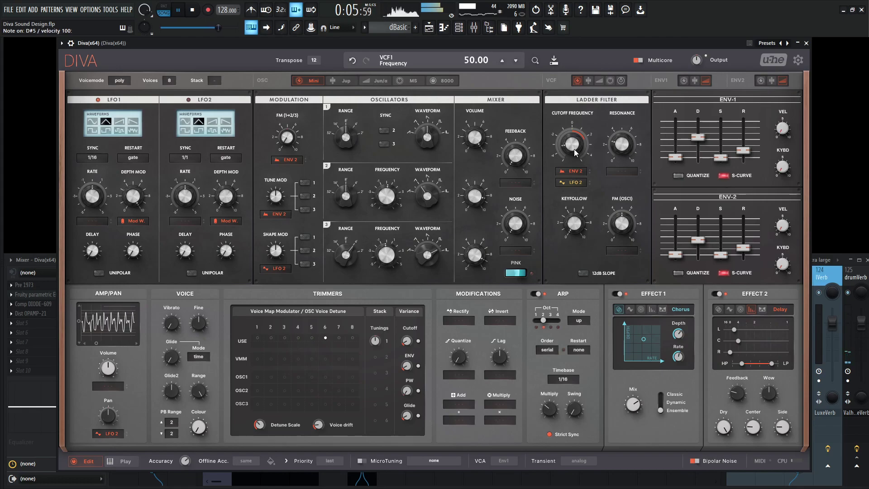
key(space)
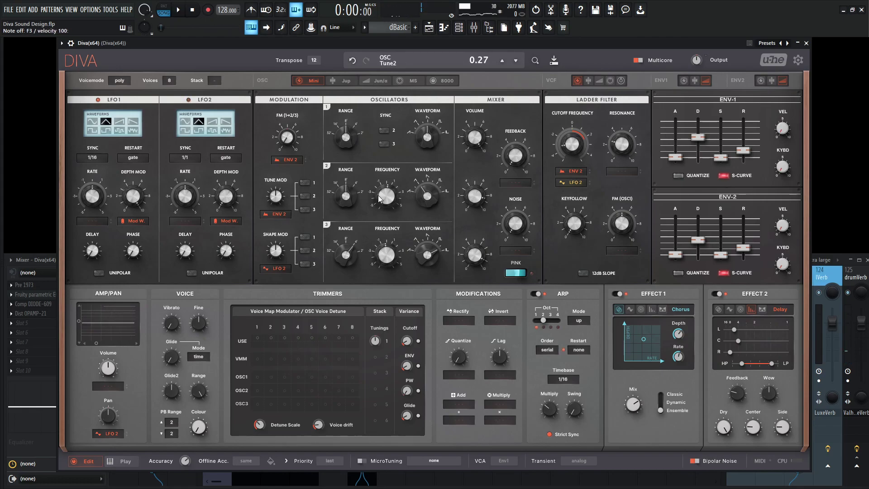
drag(390, 202, 392, 201)
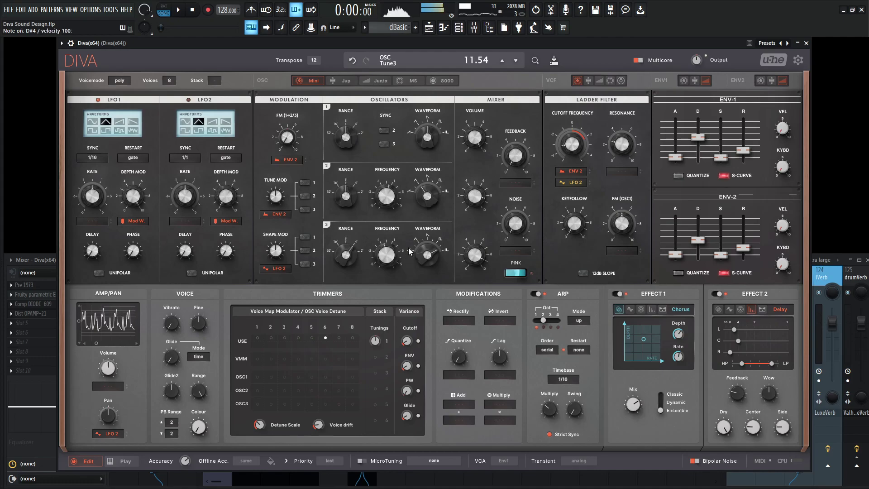
Step: Play the beat, adjust the ladder filter's cutoff while listening, and stop playback
key(space)
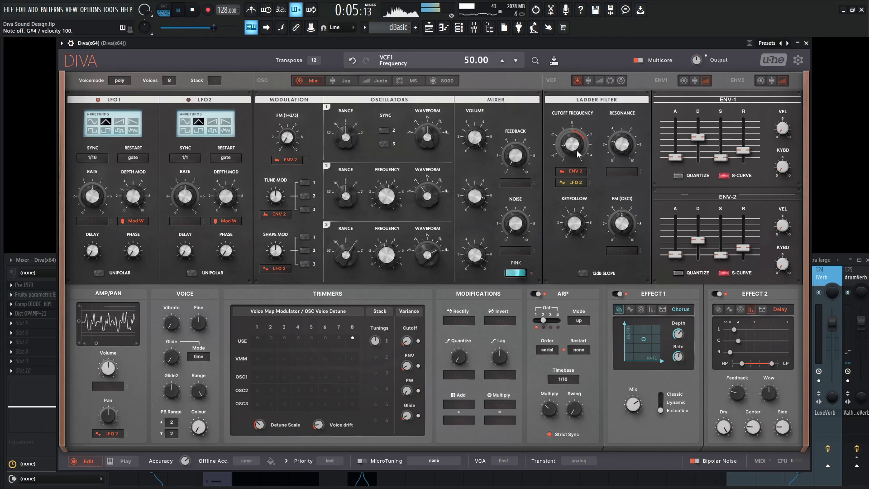
mouse_move(575, 151)
mouse_down()
mouse_move(575, 140)
mouse_move(575, 149)
mouse_up()
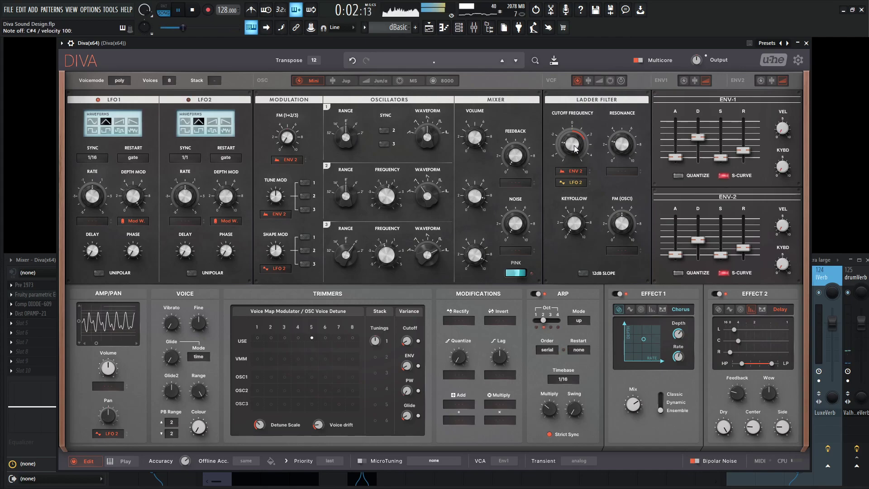
key(space)
Step: Set Diva's arpeggiator mode to down
click(583, 319)
click(606, 346)
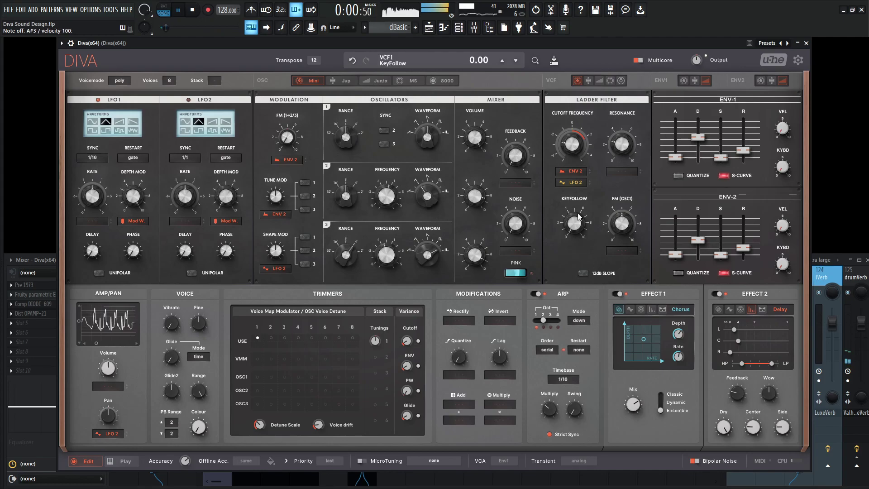
Step: Stop playback and set Diva's arpeggiator mode to up+dn 1
key(space)
click(582, 322)
click(610, 349)
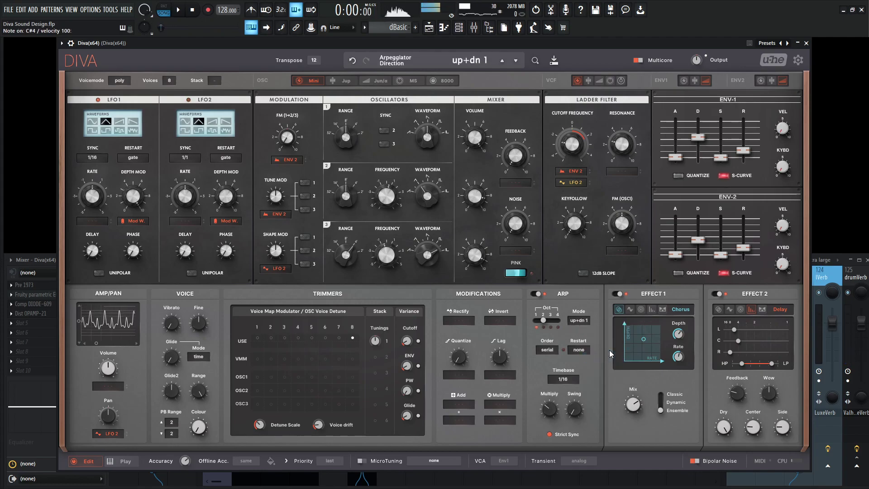
Step: Listen to the new arpeggio direction with the beat, sweep the ladder filter's cutoff during playback, and stop
key(space)
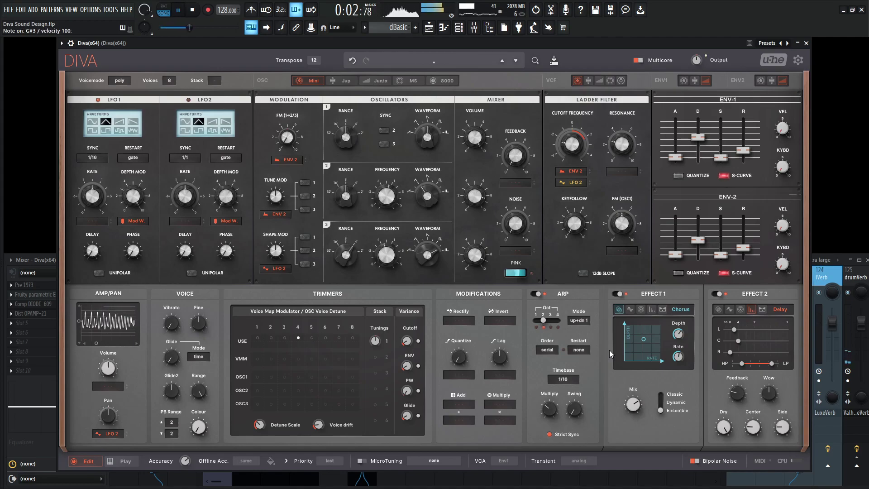
mouse_move(573, 141)
mouse_down()
mouse_move(579, 119)
mouse_move(576, 156)
mouse_move(564, 143)
mouse_up()
key(space)
Step: Fine-tune the frequencies of oscillators 2 and 3, with oscillator 3 at 11.60, and play test notes to hear the detuning
drag(390, 196, 392, 199)
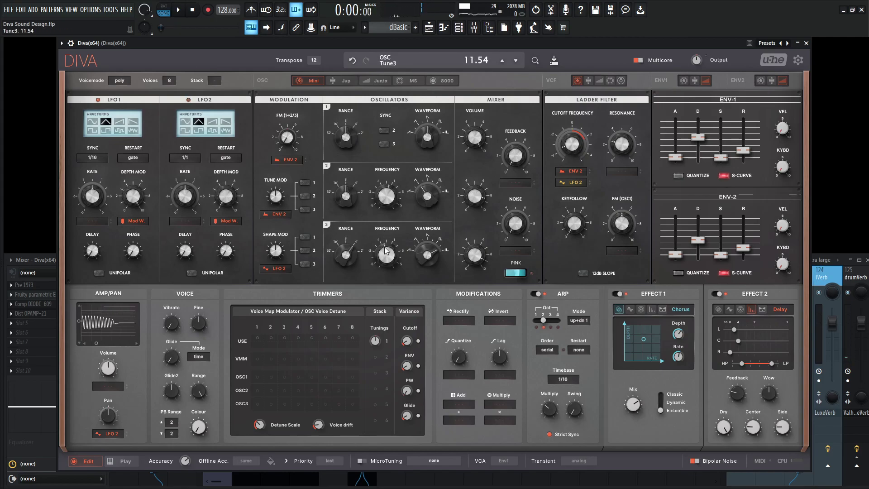
key(2)
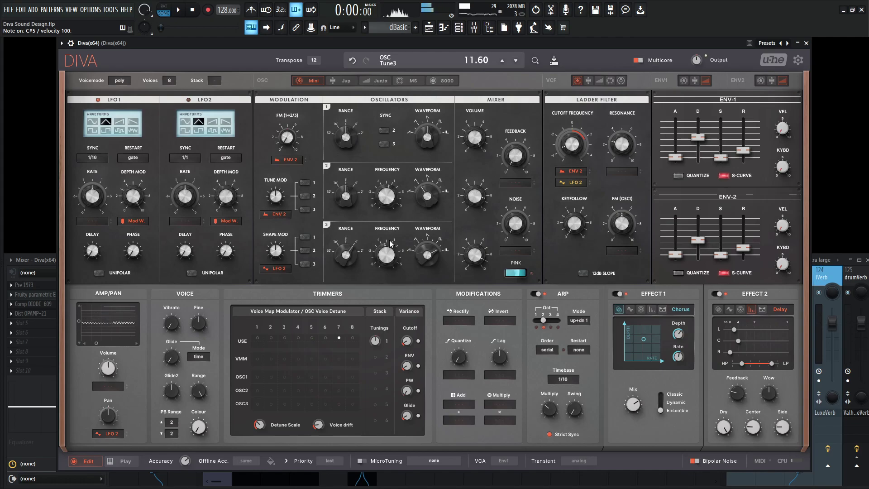
key(s)
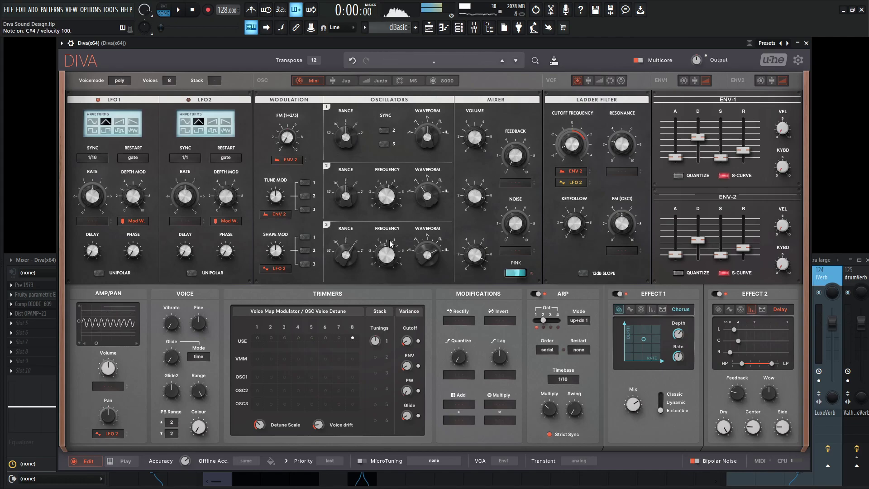
key(s)
key(h)
key(b)
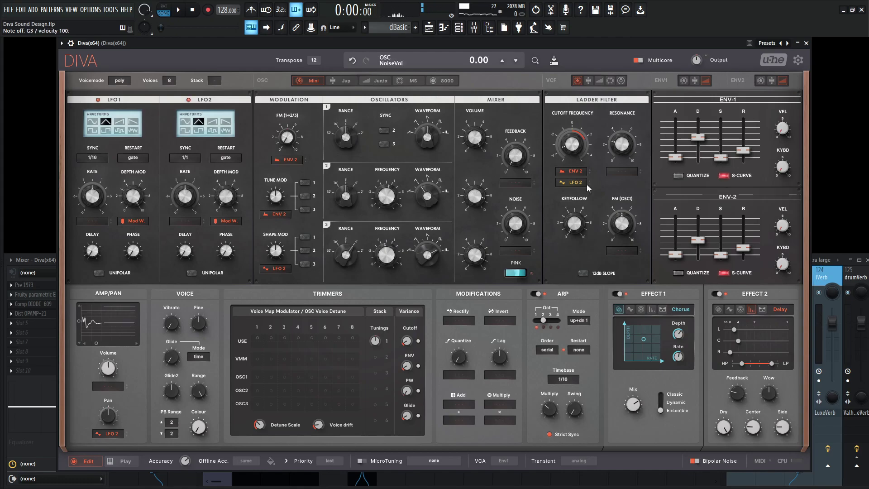